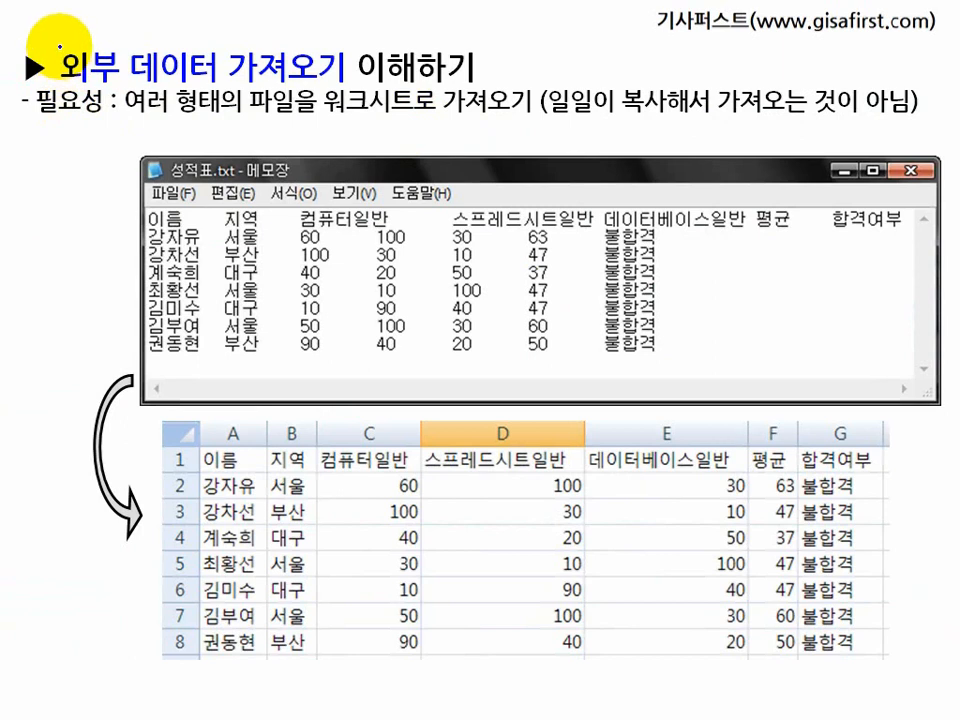
left_click_drag(63, 49, 62, 86)
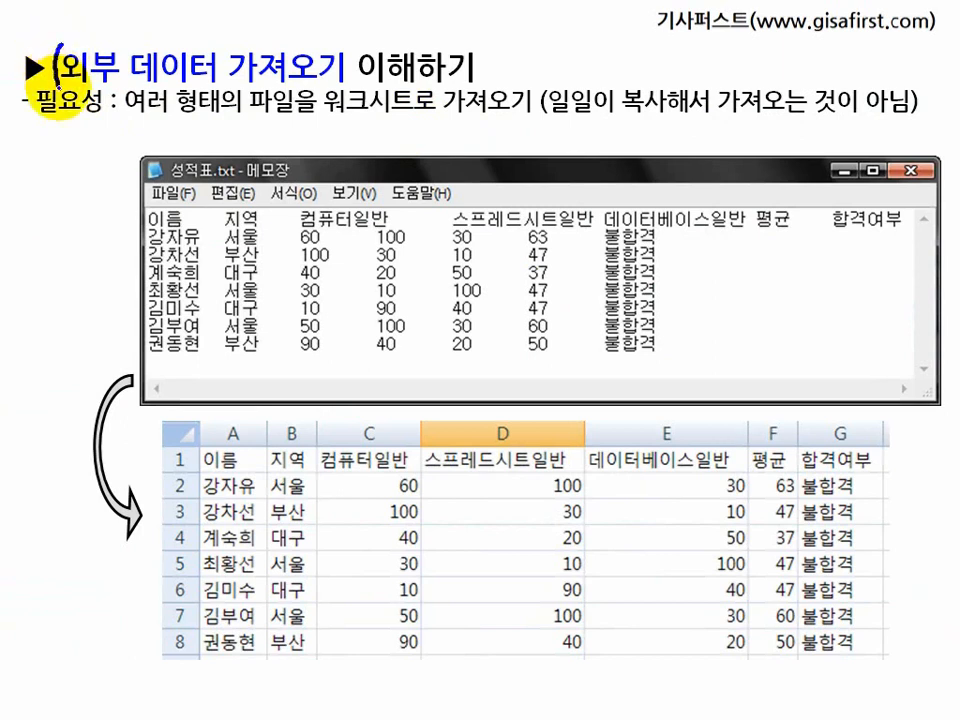
left_click_drag(220, 50, 219, 84)
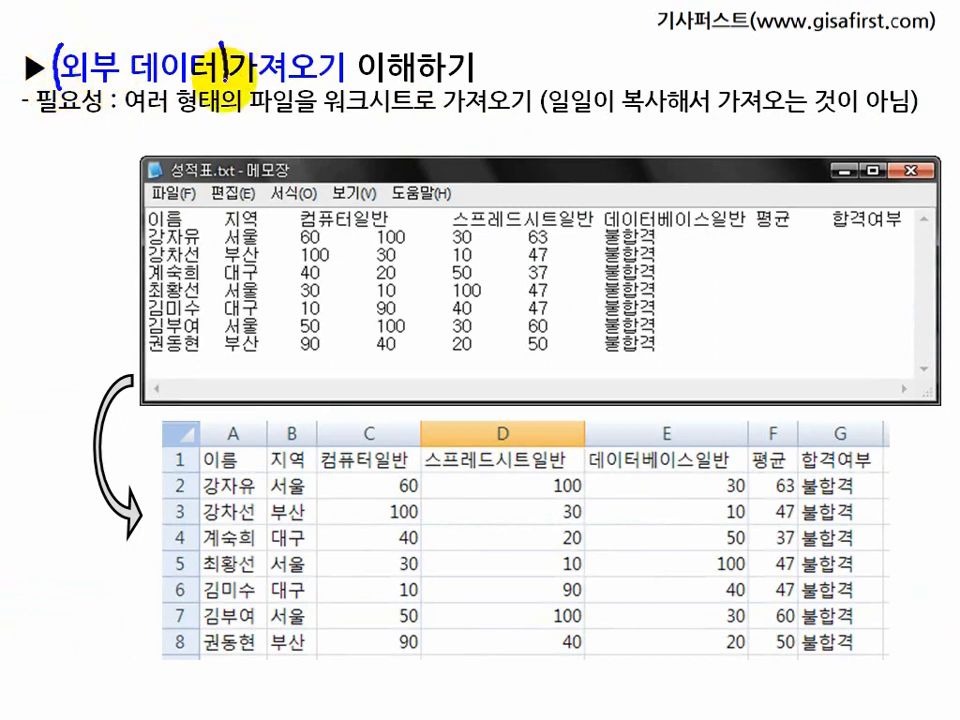
left_click_drag(34, 213, 49, 212)
mouse_move(35, 214)
left_mouse_down()
mouse_move(45, 246)
mouse_move(47, 231)
mouse_move(14, 247)
mouse_move(53, 199)
mouse_move(71, 242)
mouse_move(55, 265)
left_mouse_up()
left_click_drag(51, 192, 59, 169)
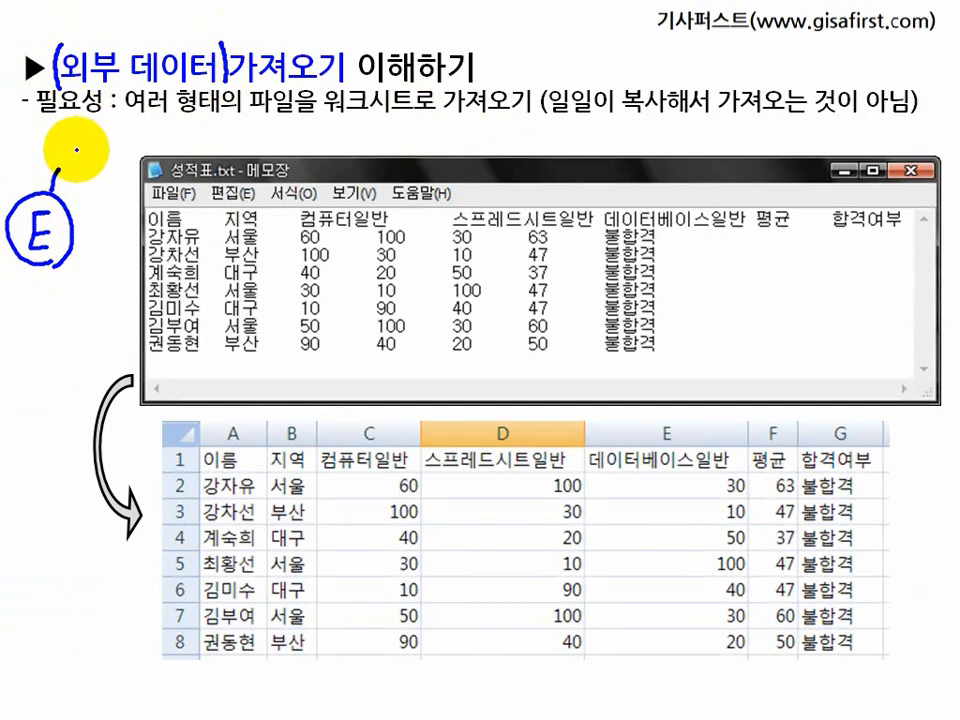
mouse_move(64, 146)
left_mouse_down()
mouse_move(84, 143)
mouse_move(73, 170)
left_mouse_up()
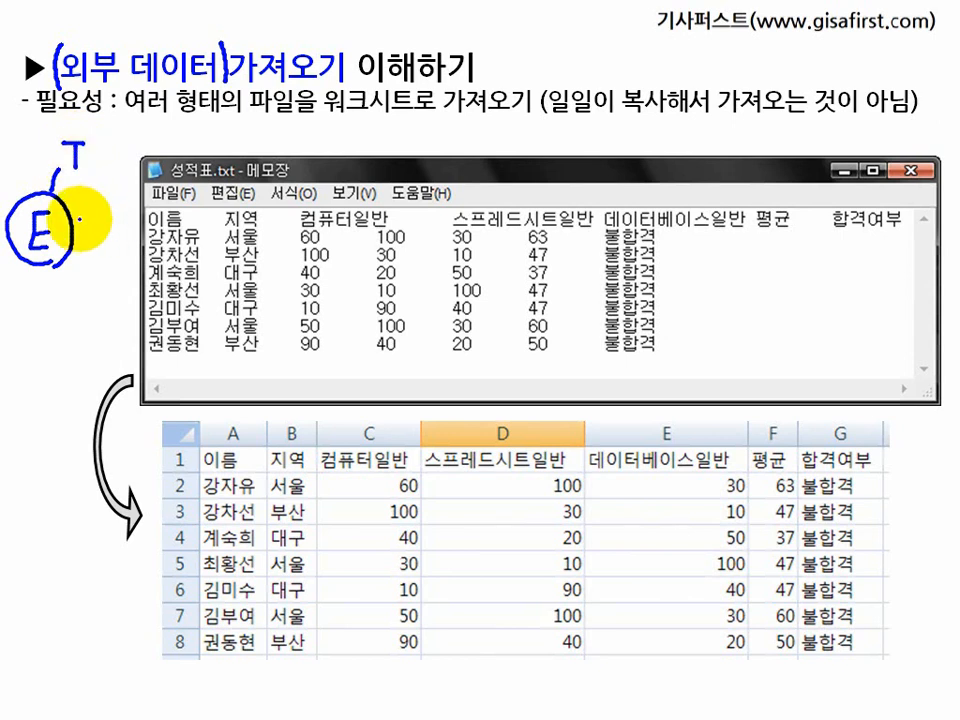
mouse_move(76, 217)
left_mouse_down()
mouse_move(97, 210)
mouse_move(100, 237)
mouse_move(117, 237)
left_mouse_up()
left_click_drag(102, 223, 115, 222)
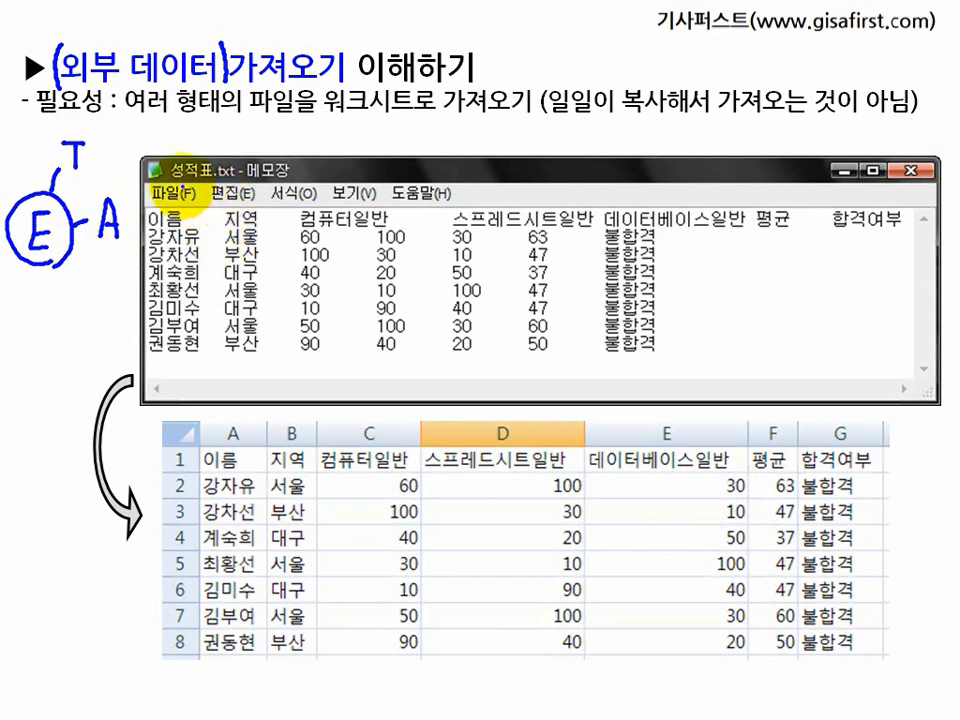
left_click_drag(150, 183, 300, 184)
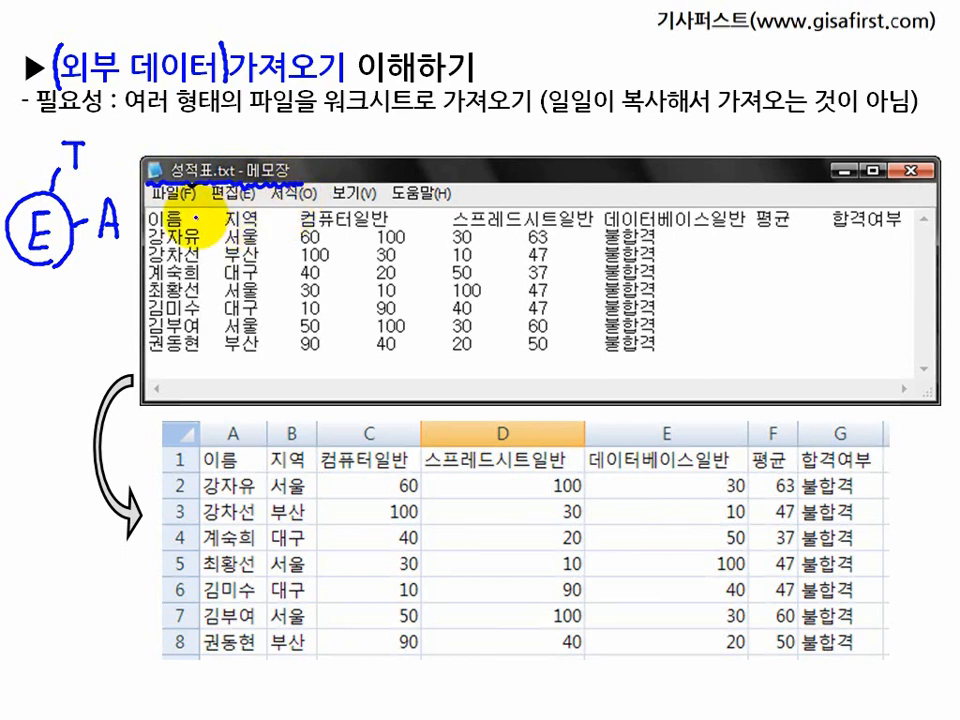
left_click(196, 217)
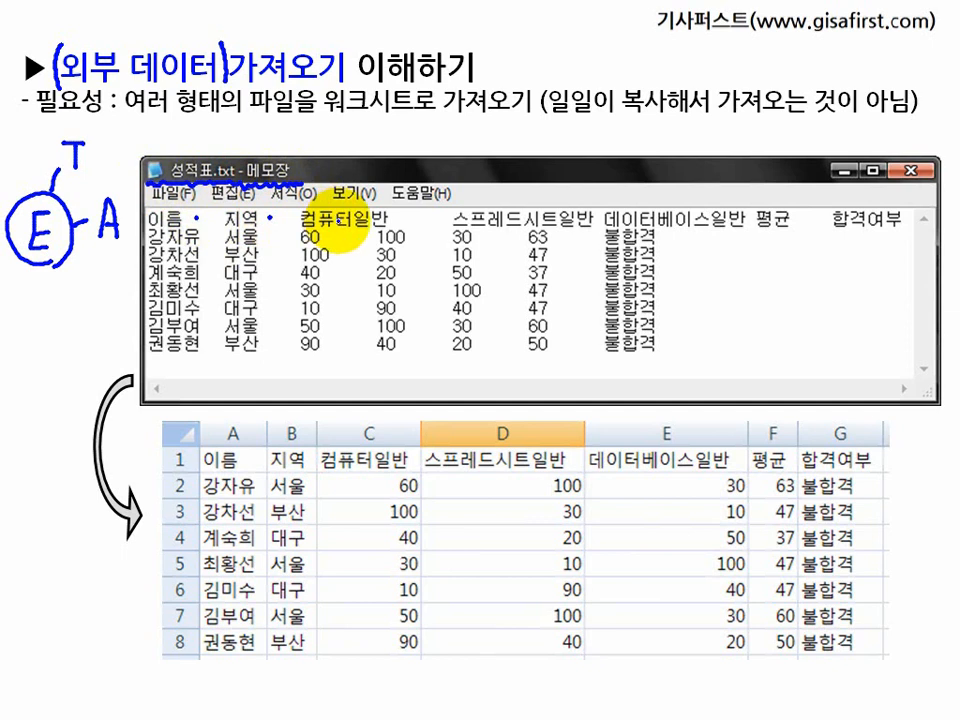
left_click(340, 218)
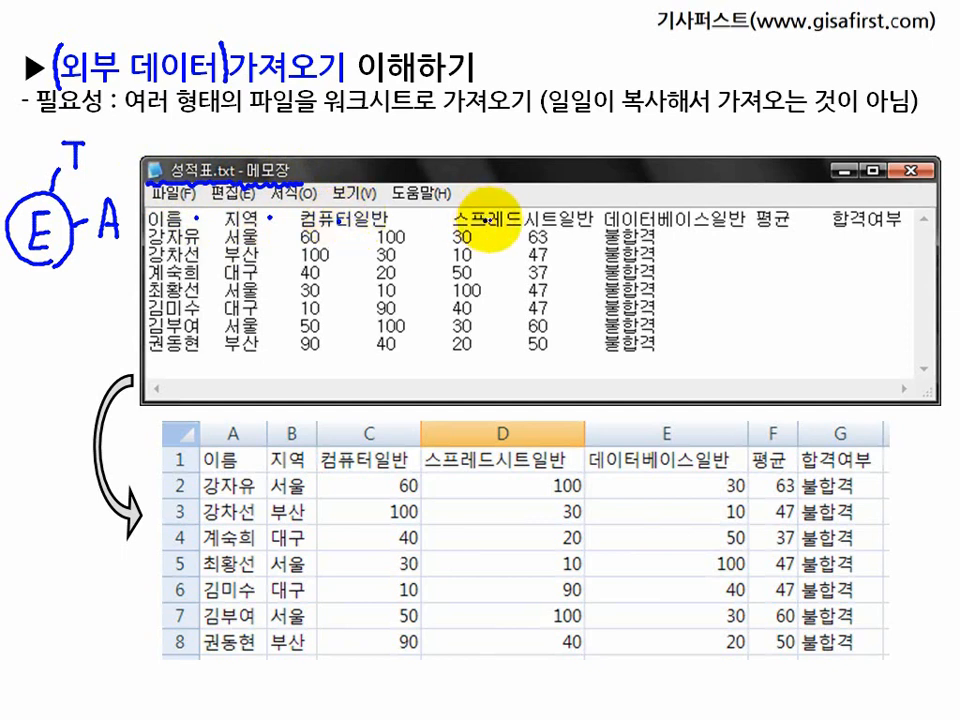
left_click(372, 234)
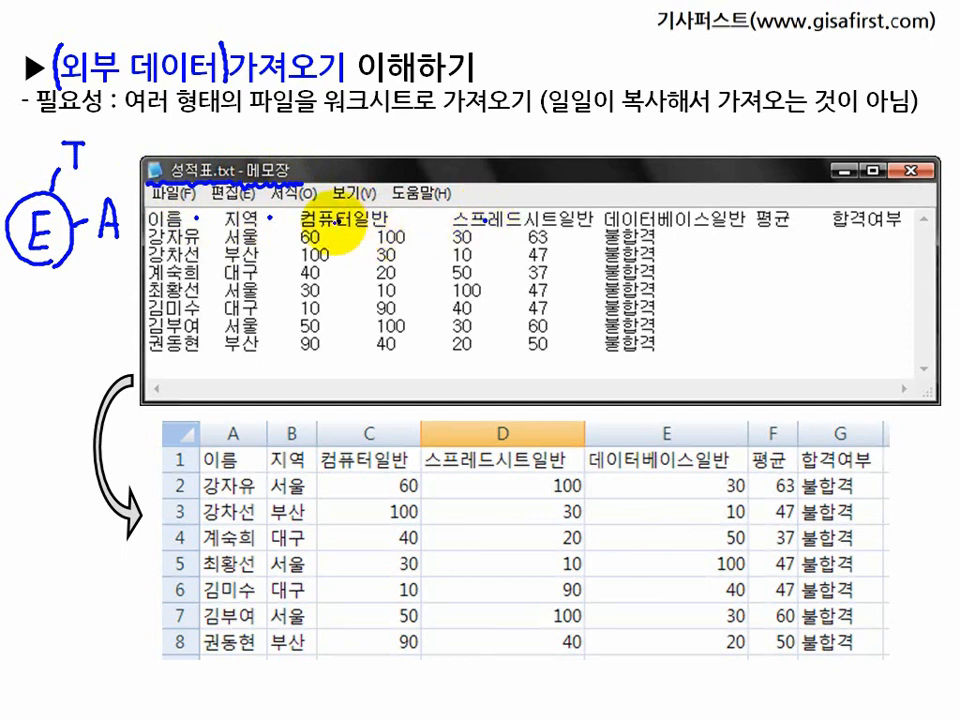
left_click(270, 237)
left_click(270, 254)
left_click(270, 272)
left_click(270, 318)
left_click(273, 288)
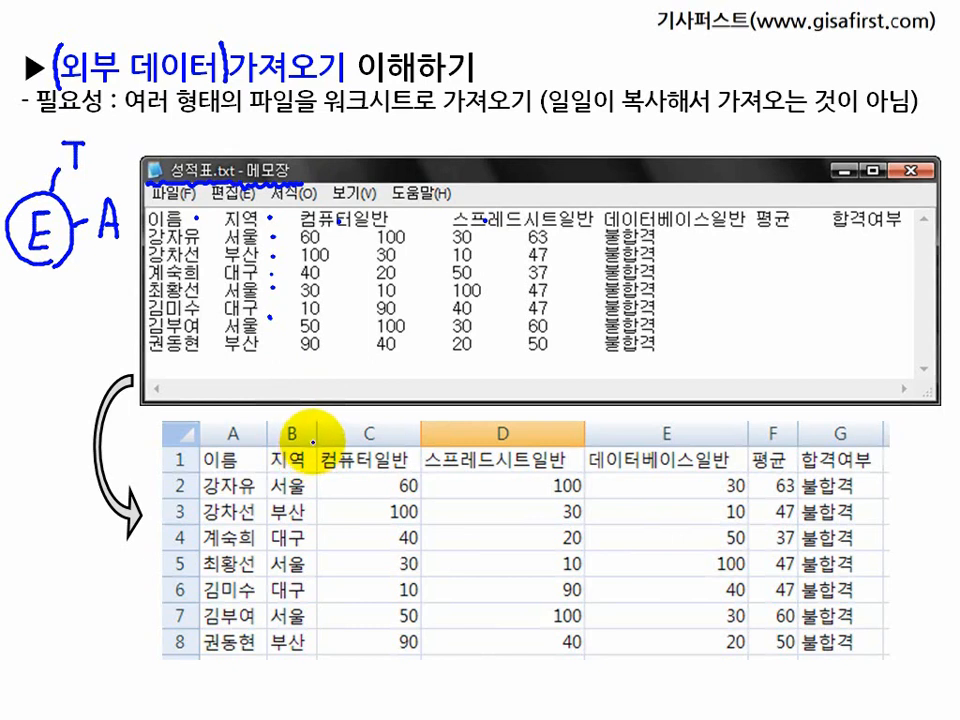
left_click(198, 243)
left_click(231, 490)
left_click(241, 247)
left_click(285, 488)
left_click(325, 258)
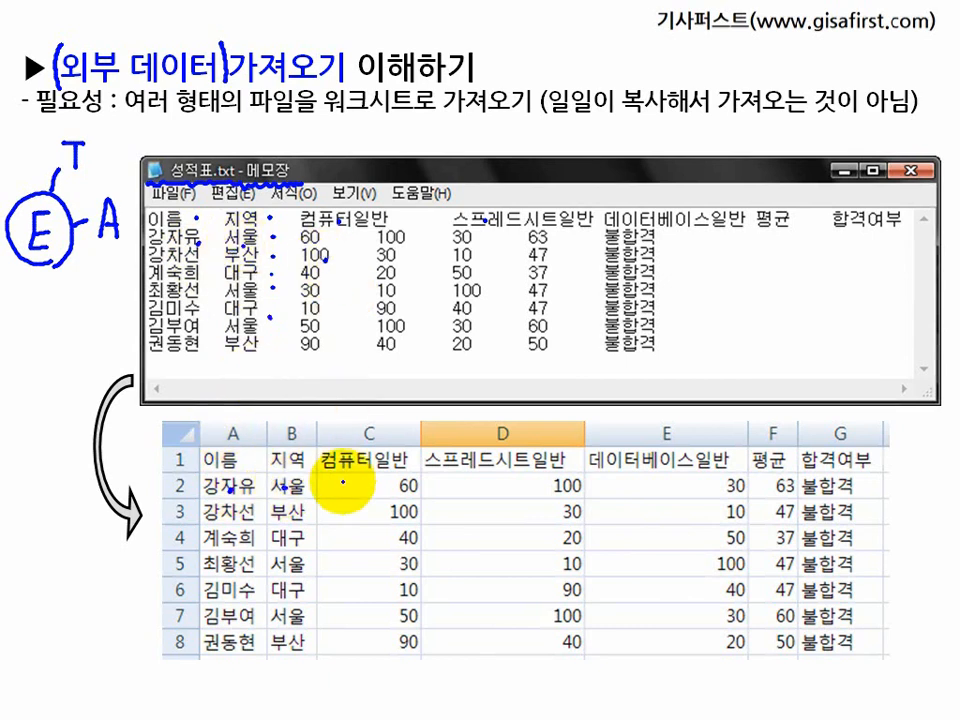
left_click(346, 493)
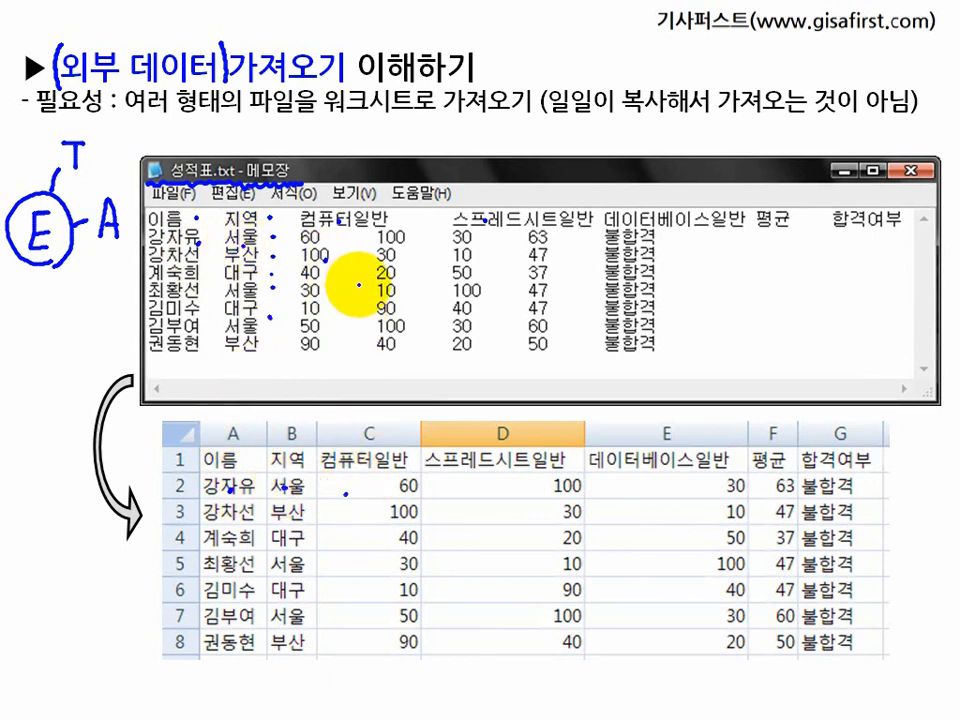
left_click(357, 287)
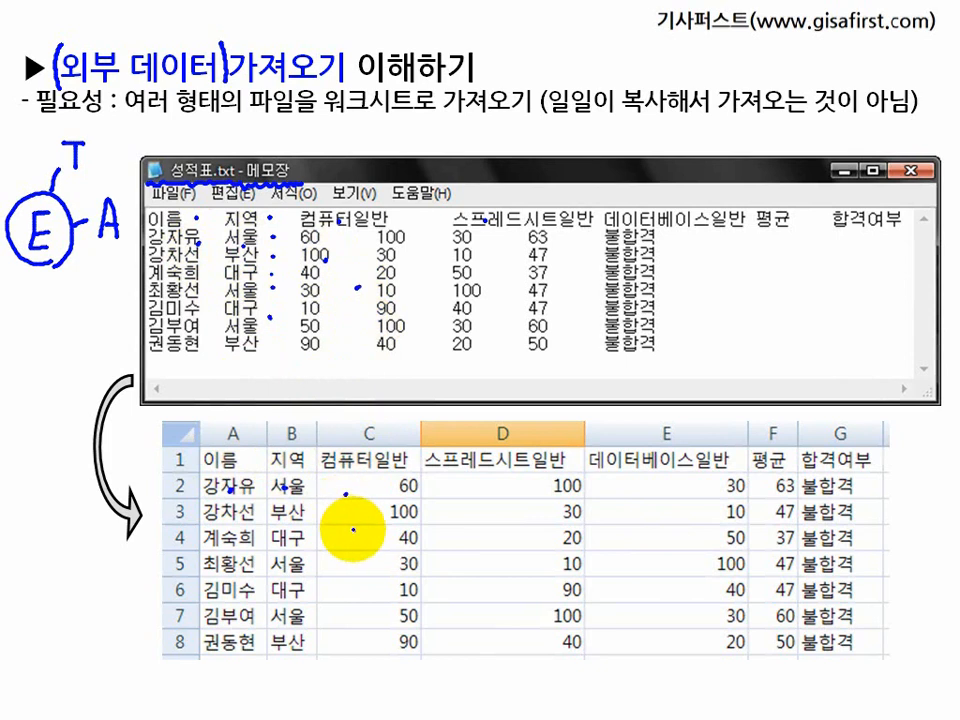
left_click(353, 529)
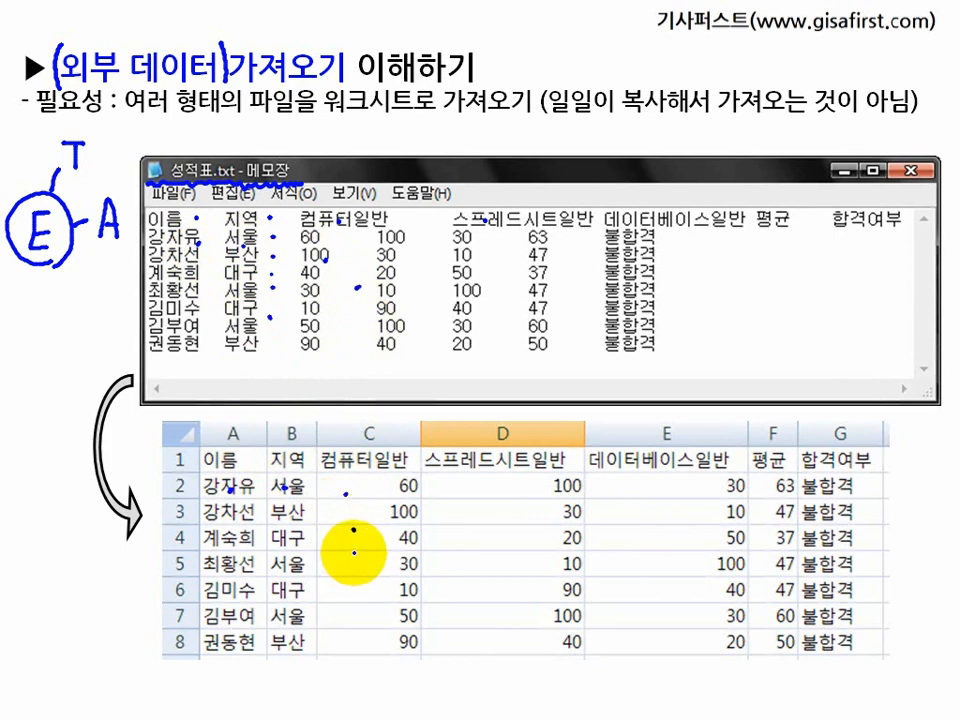
left_click(338, 317)
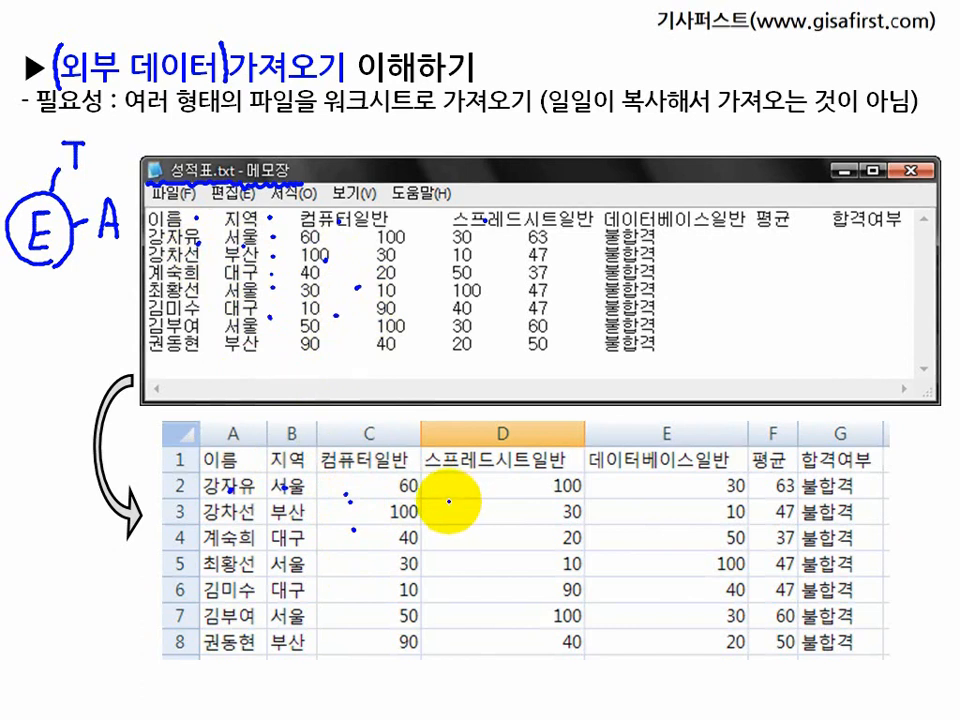
left_click(348, 312)
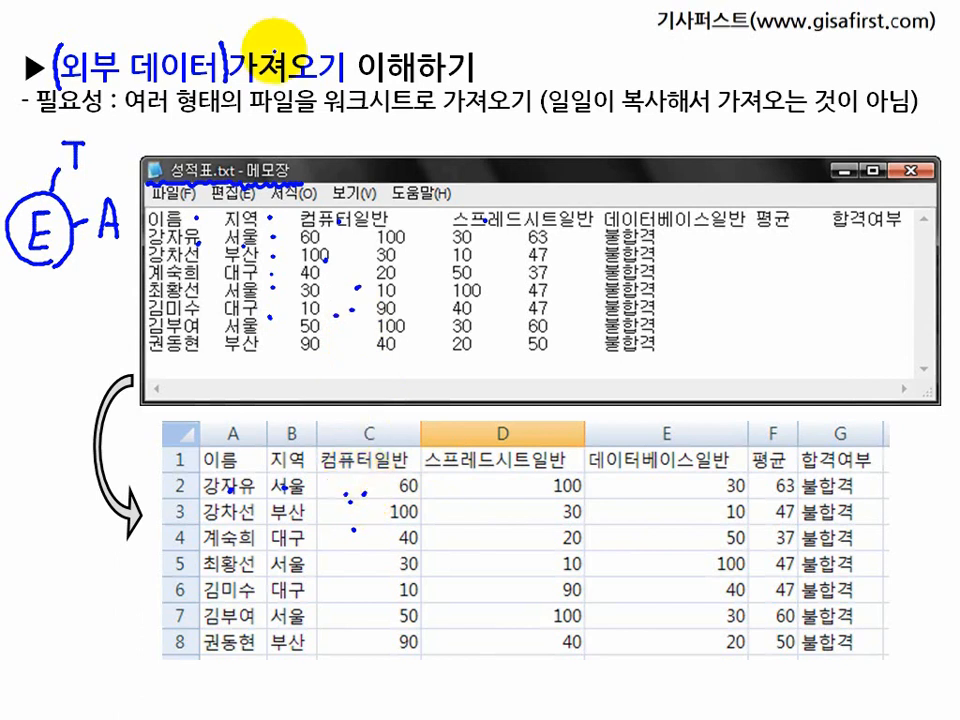
left_click_drag(143, 118, 257, 124)
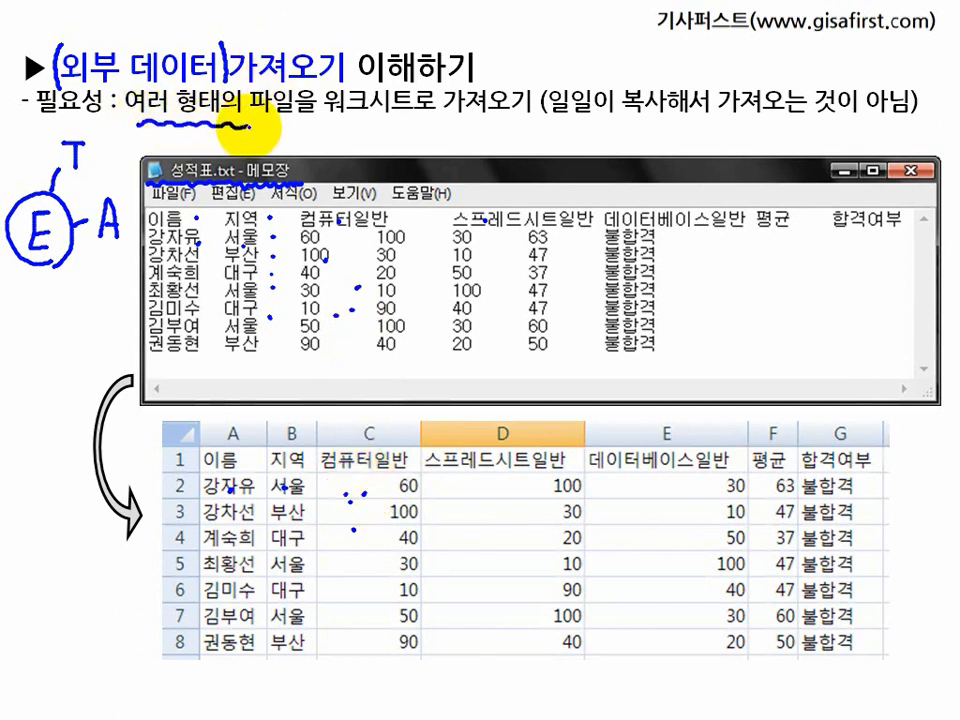
left_click_drag(350, 119, 490, 120)
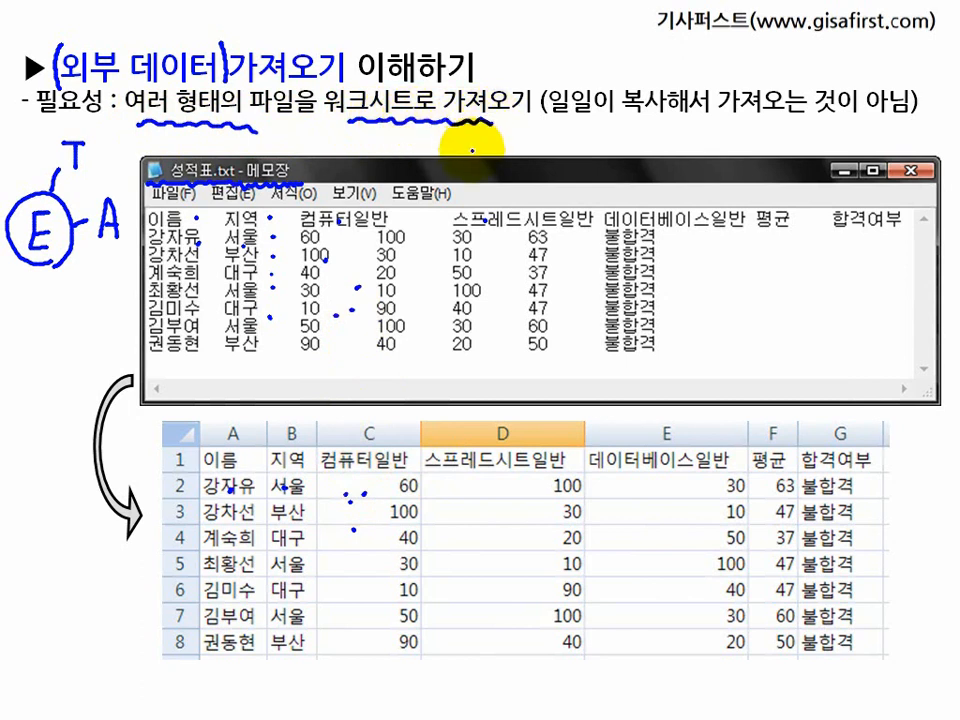
key("Page_Down")
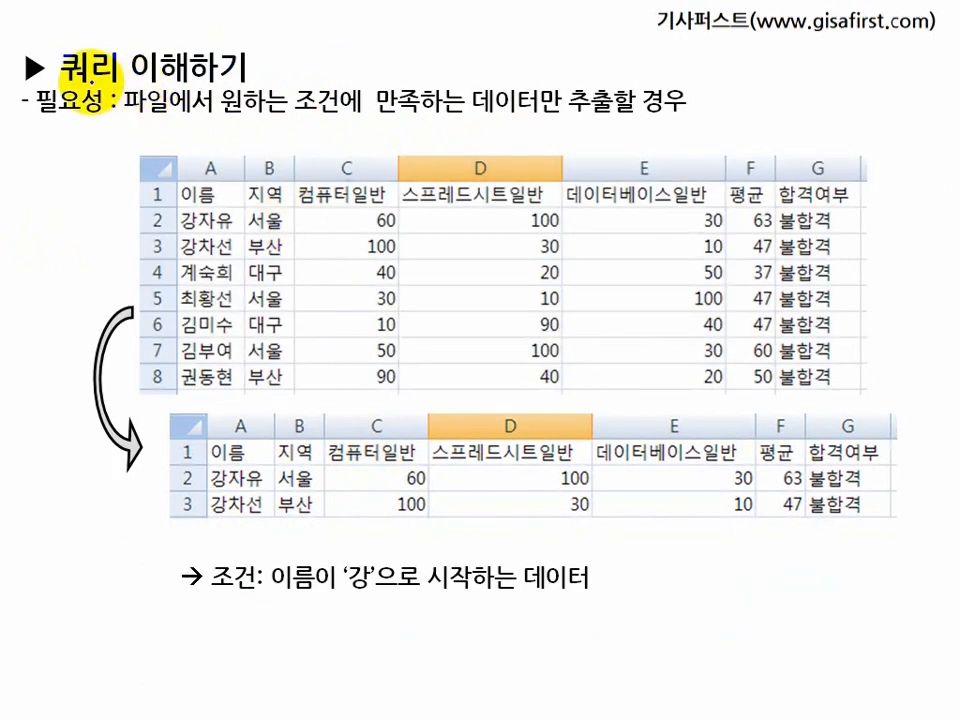
mouse_move(100, 50)
left_mouse_down()
mouse_move(50, 27)
mouse_move(96, 21)
mouse_move(86, 64)
mouse_move(118, 62)
left_mouse_up()
mouse_move(127, 114)
left_mouse_down()
mouse_move(196, 112)
mouse_move(233, 83)
mouse_move(221, 131)
left_mouse_up()
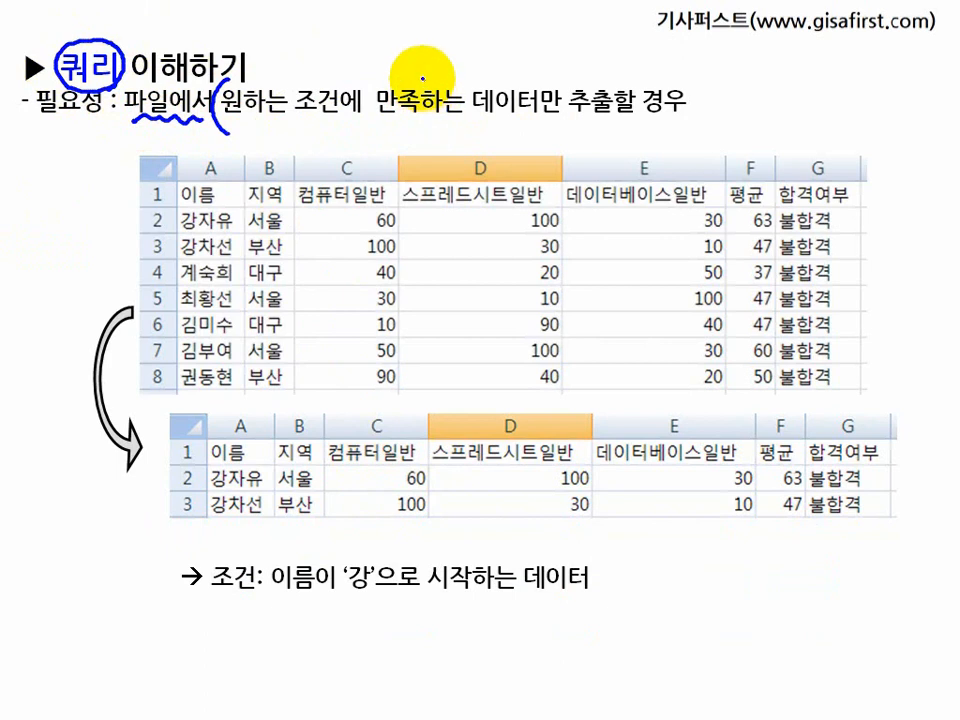
left_click_drag(417, 82, 418, 131)
left_click_drag(490, 119, 677, 117)
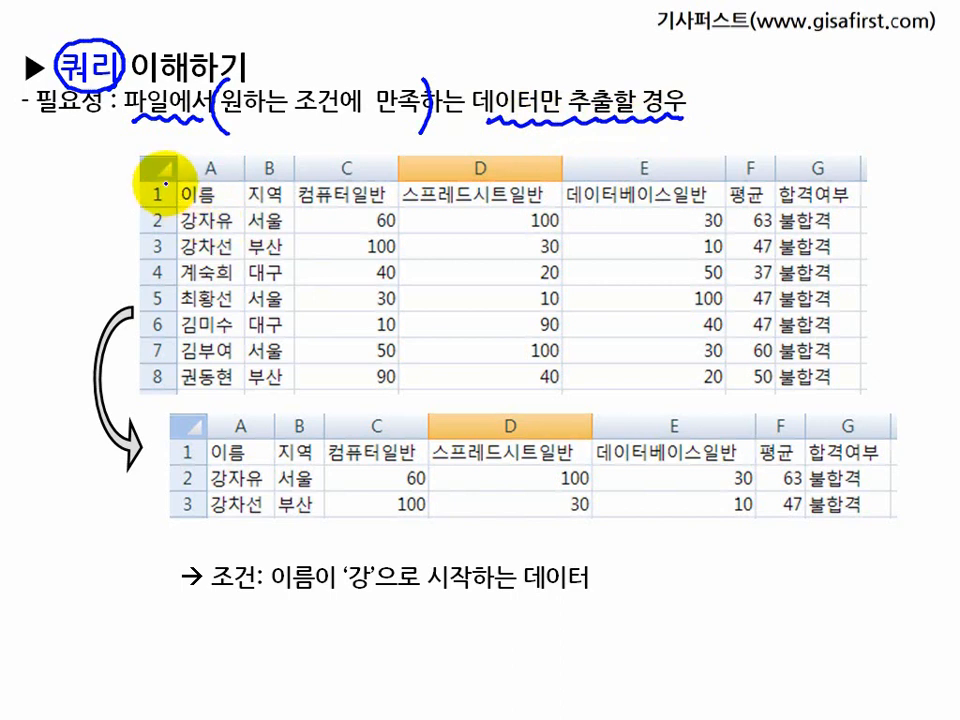
left_click_drag(170, 180, 164, 395)
left_click_drag(200, 236, 203, 355)
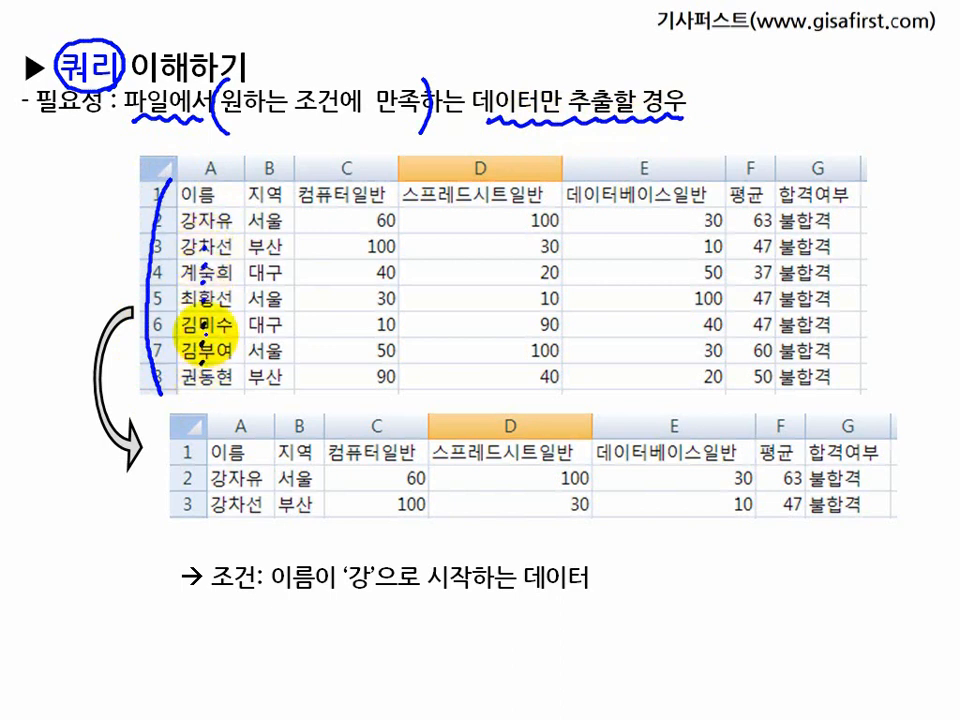
mouse_move(300, 603)
left_mouse_down()
mouse_move(583, 605)
mouse_move(556, 606)
left_mouse_up()
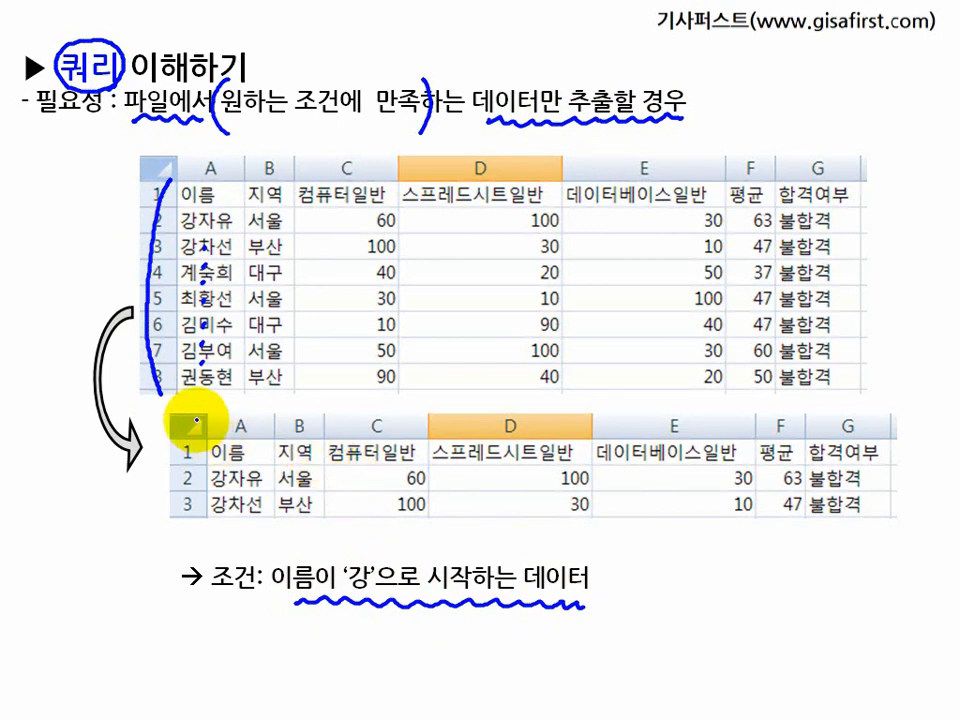
mouse_move(197, 420)
left_mouse_down()
mouse_move(186, 485)
mouse_move(200, 527)
left_mouse_up()
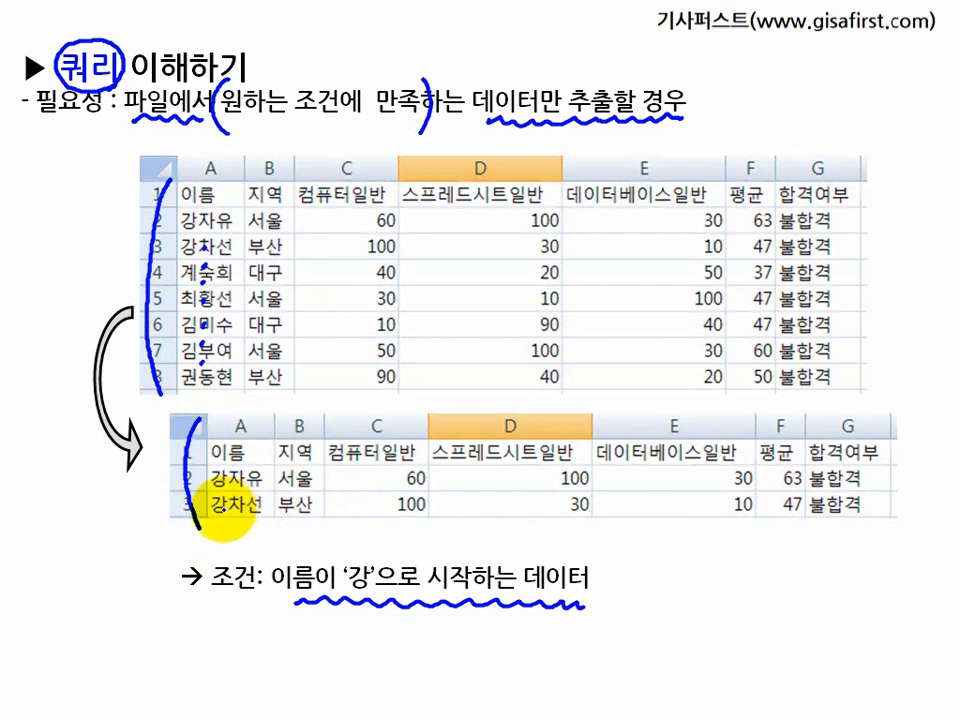
Step: Switch from the slides to My Computer and open the workbook 섹션01문제.xlsm from C:\길벗컴활1급\01 엑셀\01 섹션
key("alt+Tab")
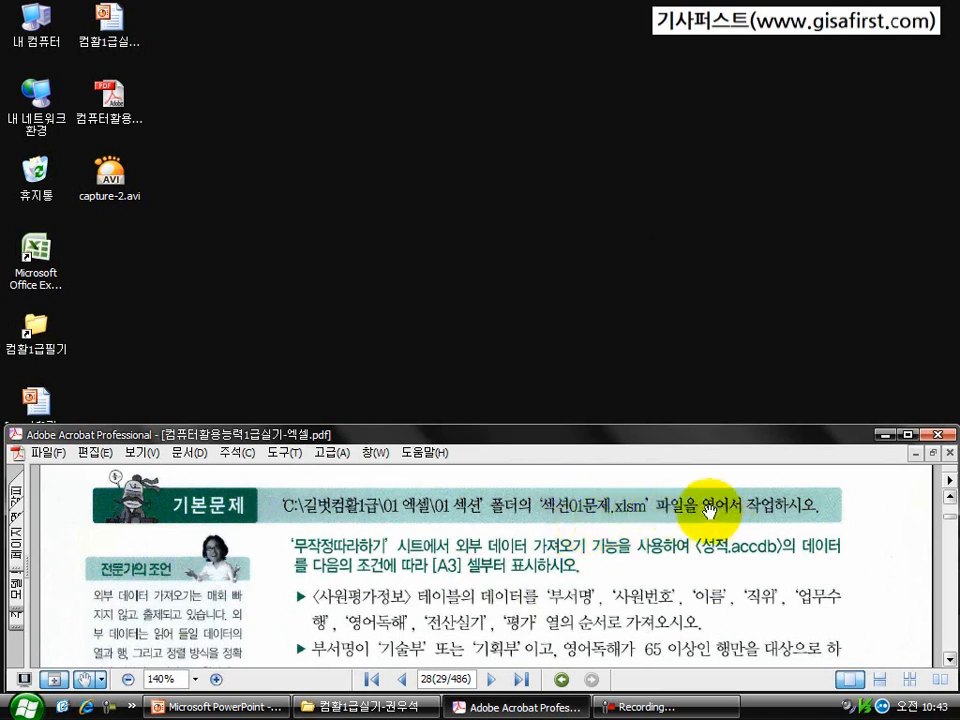
double_click(42, 38)
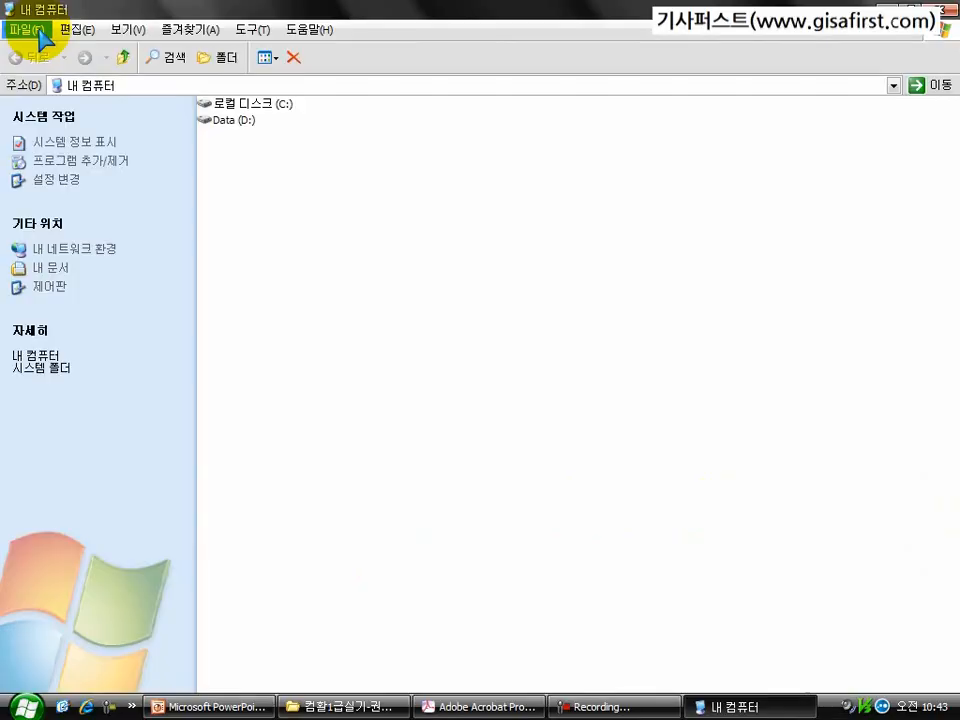
double_click(250, 104)
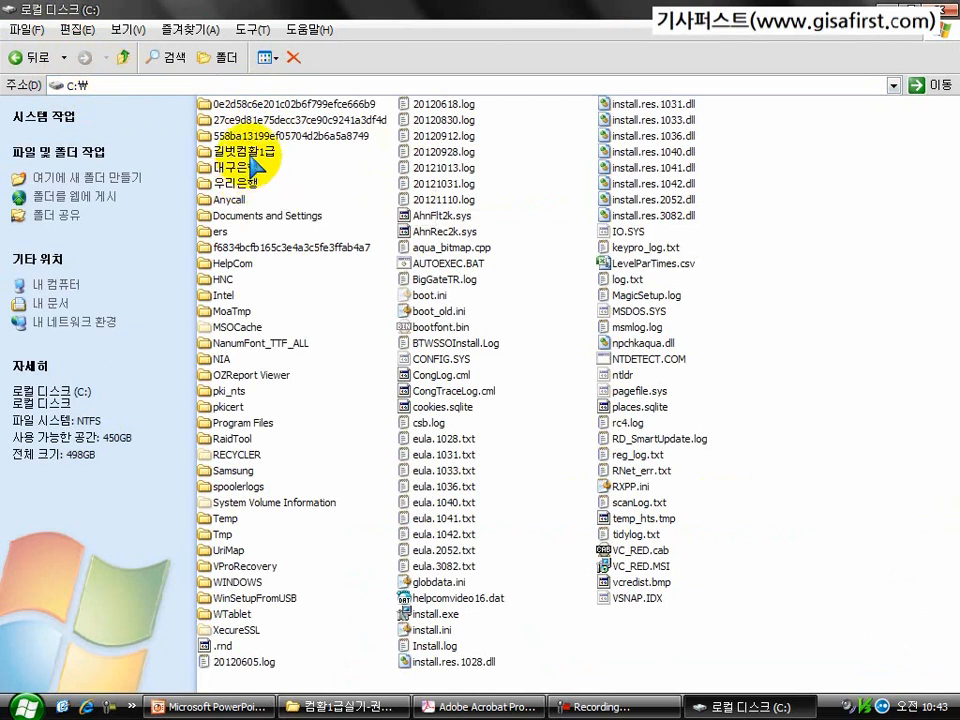
double_click(252, 156)
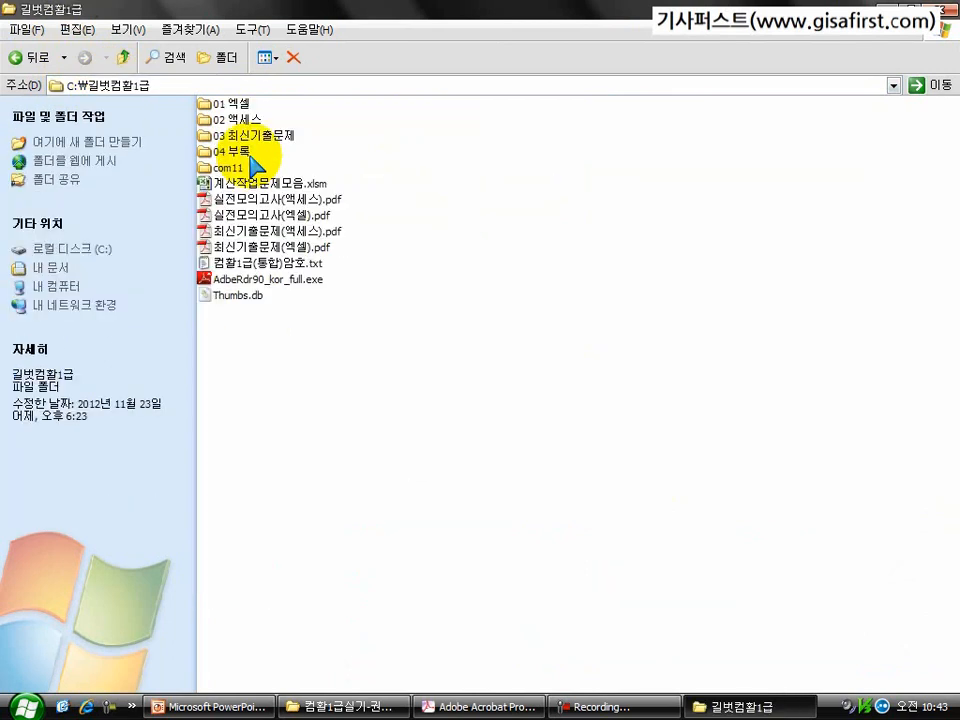
double_click(235, 106)
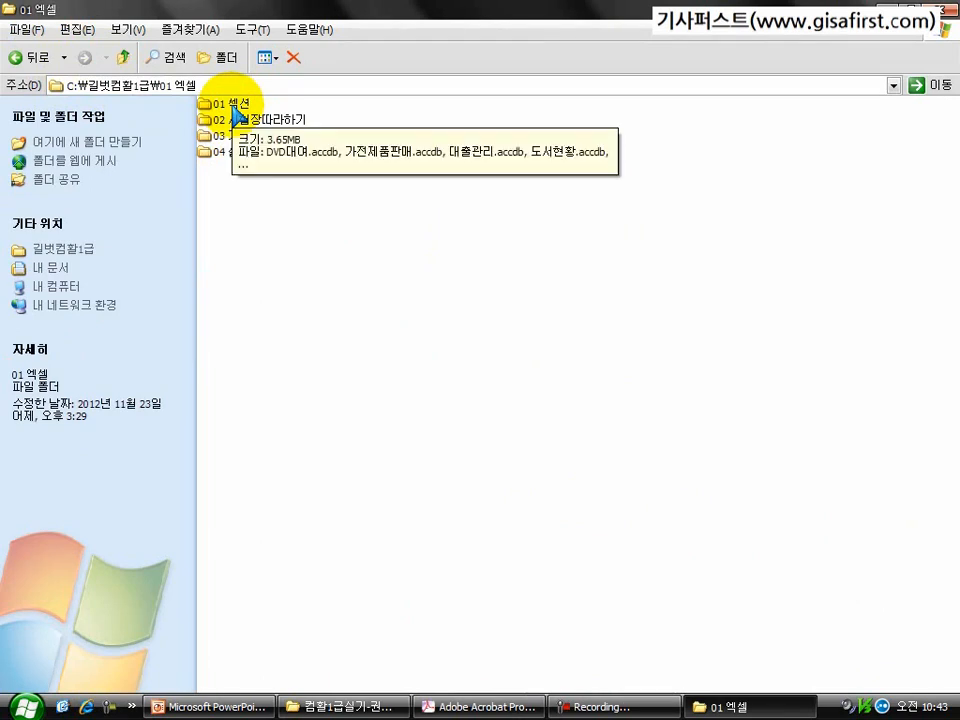
double_click(237, 106)
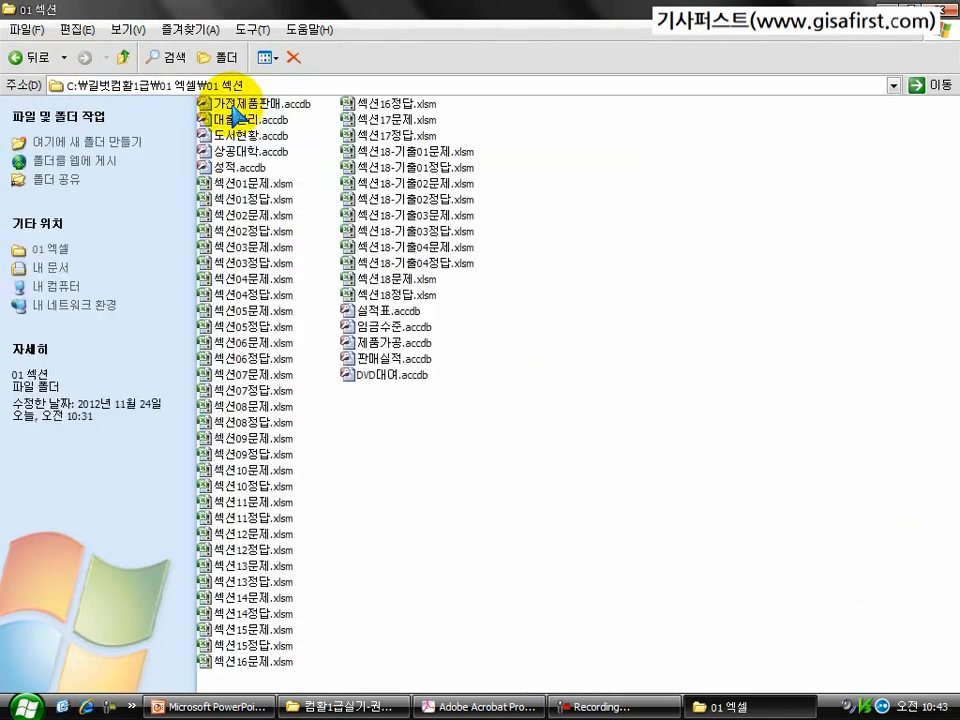
left_click(260, 186)
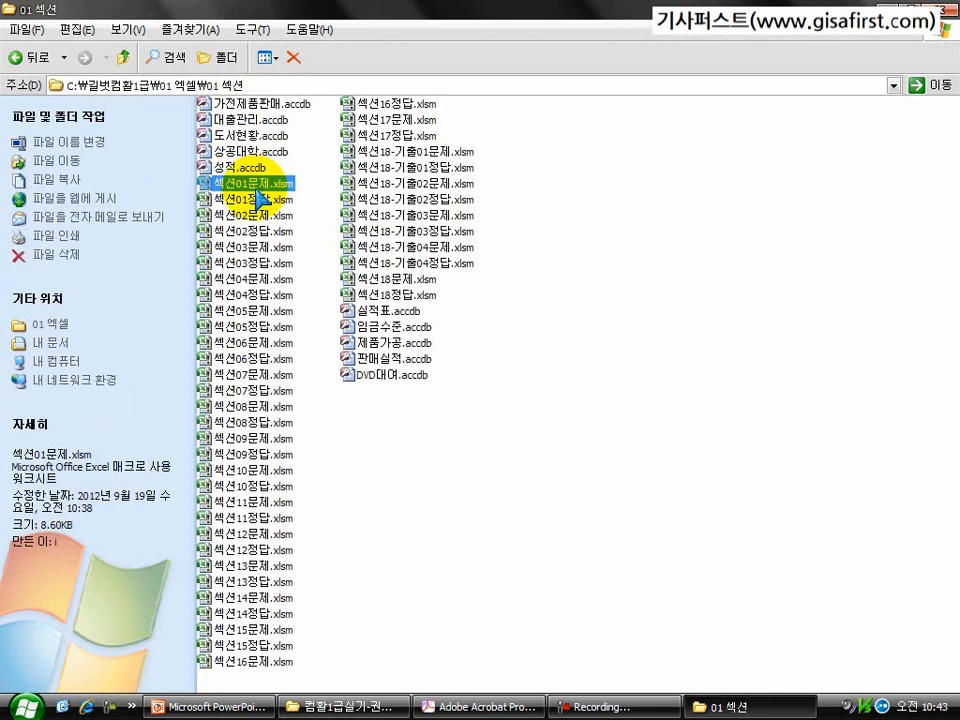
double_click(257, 186)
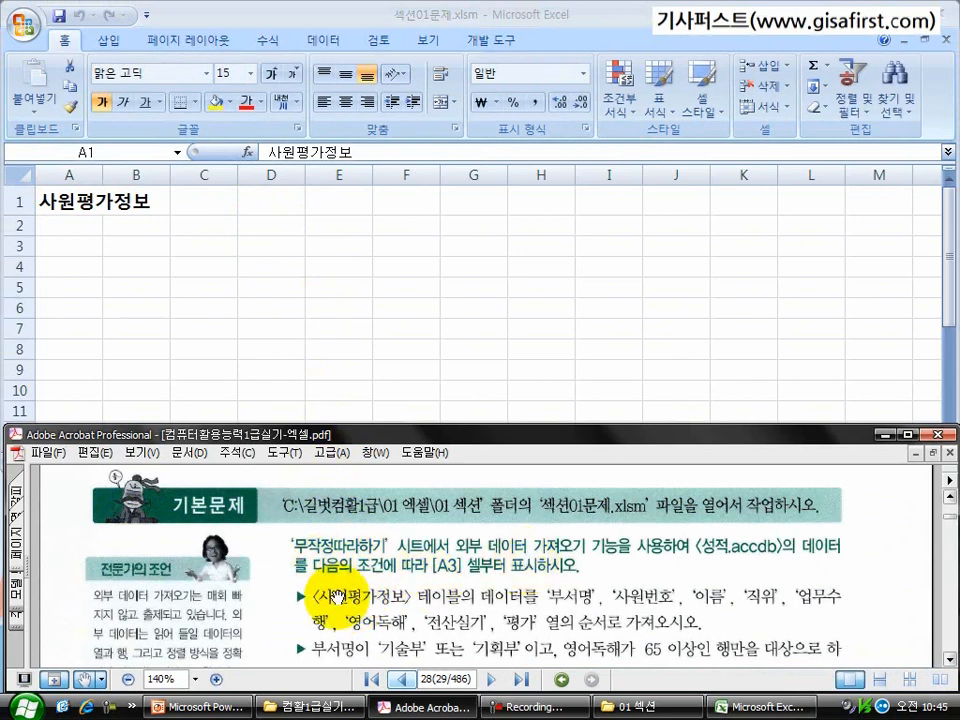
Step: Review the import conditions in the exercise PDF and select cell A3 on the 무작정따라하기 sheet in Excel
scroll(340, 560, "down", 1)
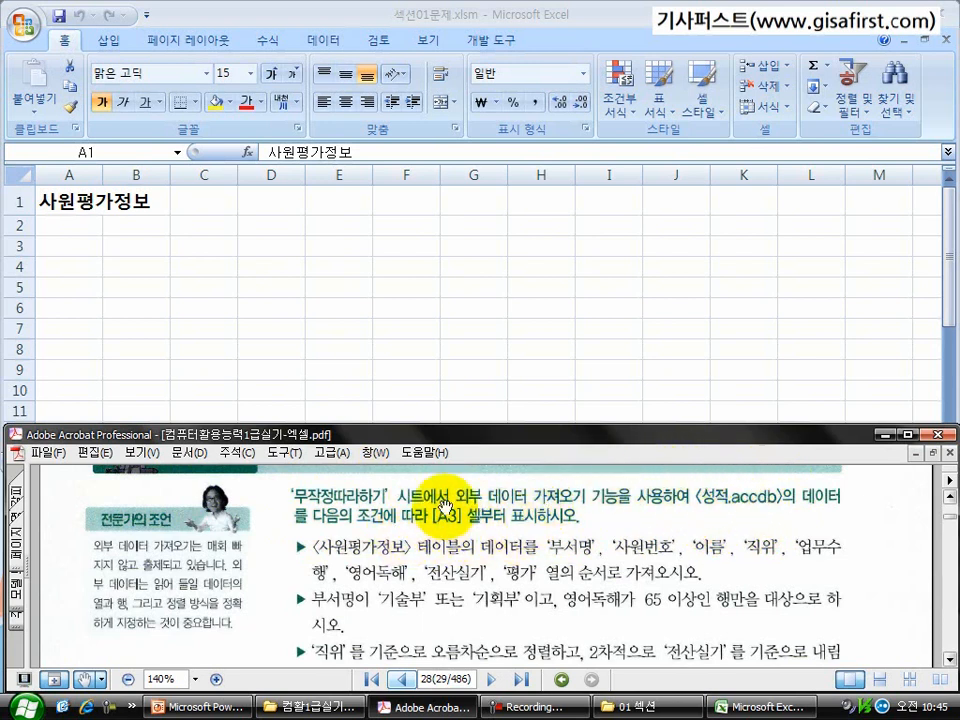
left_click(71, 244)
left_click(71, 244)
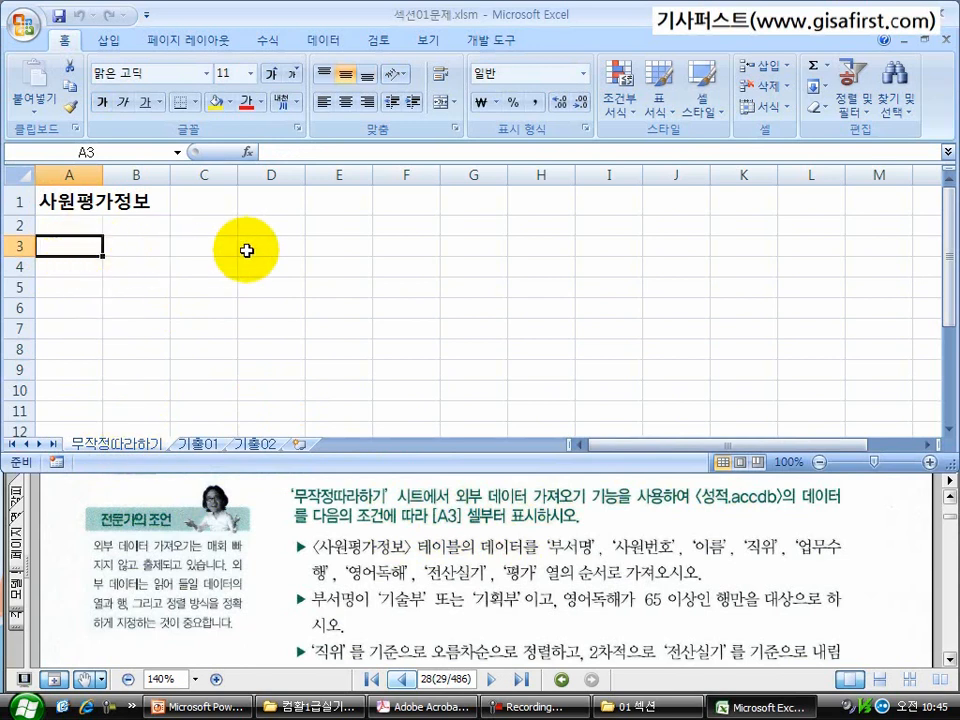
left_click(487, 580)
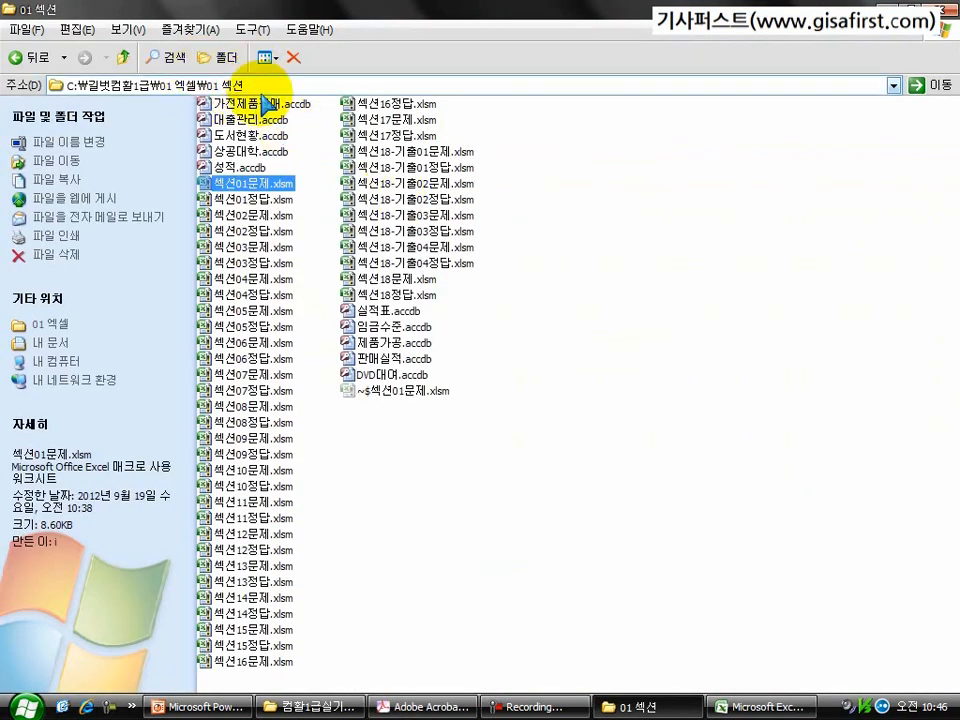
Step: Open 성적.accdb from the 01 섹션 folder in Access, view the 사원평가정보 table's records, and close the database
left_click(236, 176)
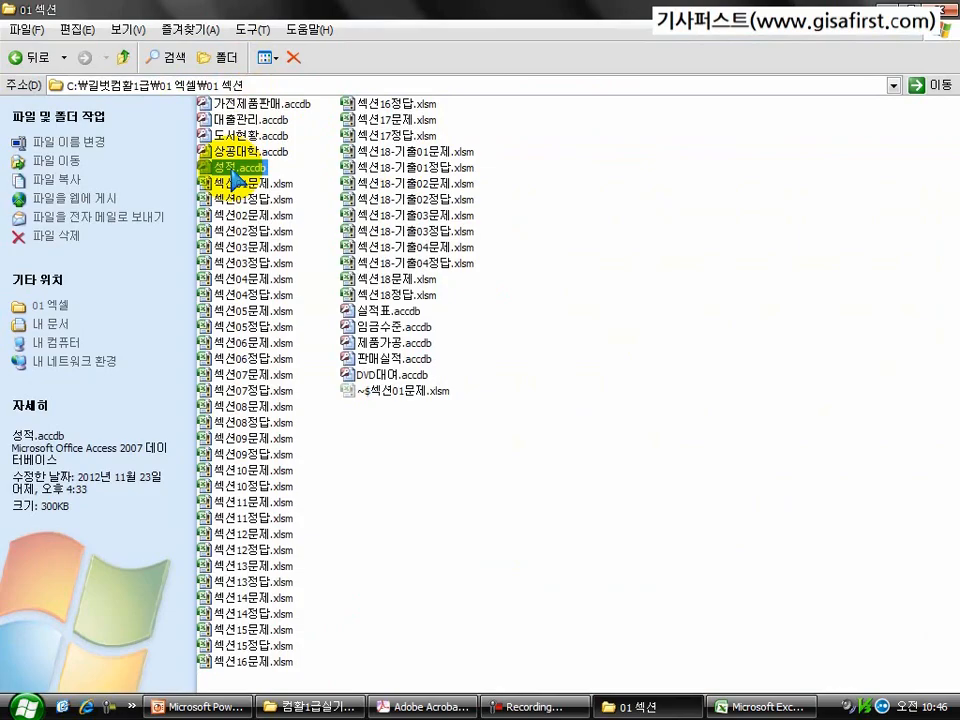
double_click(236, 176)
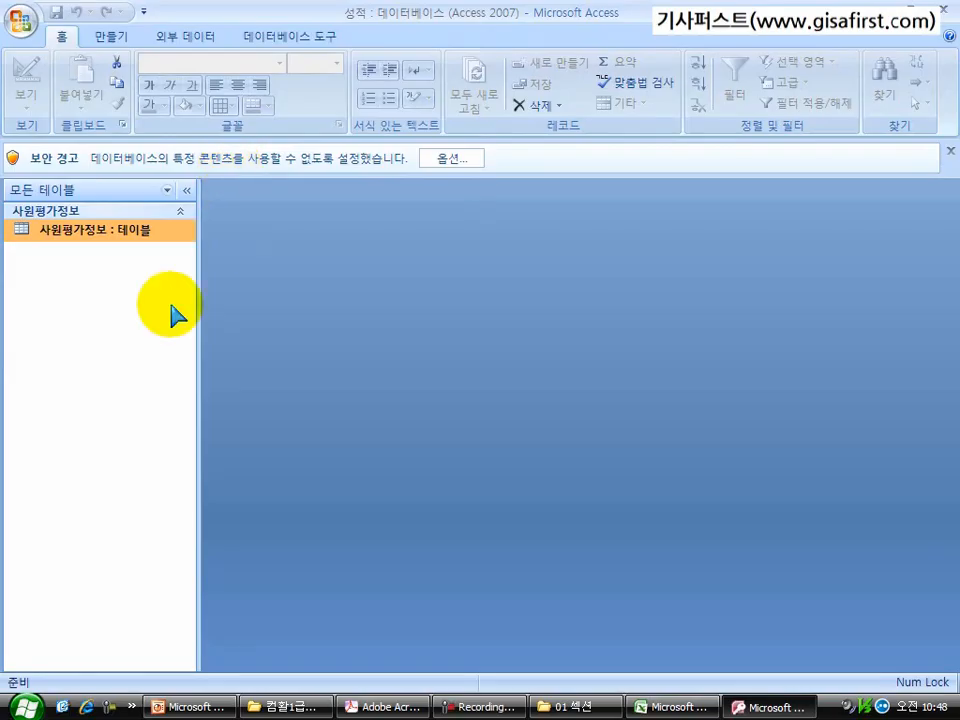
double_click(97, 238)
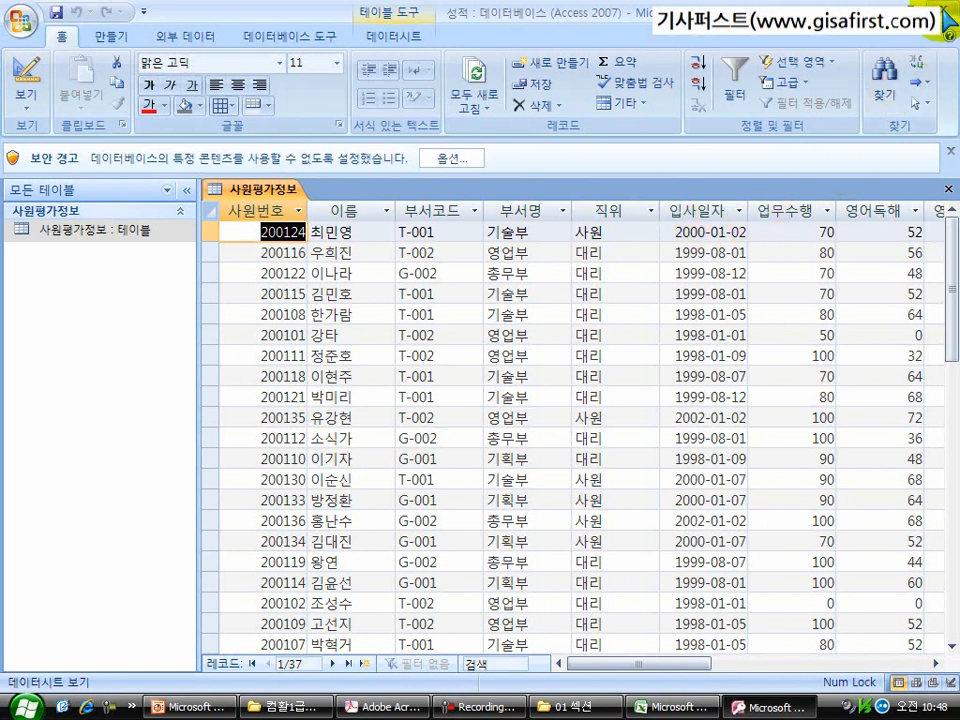
left_click(943, 12)
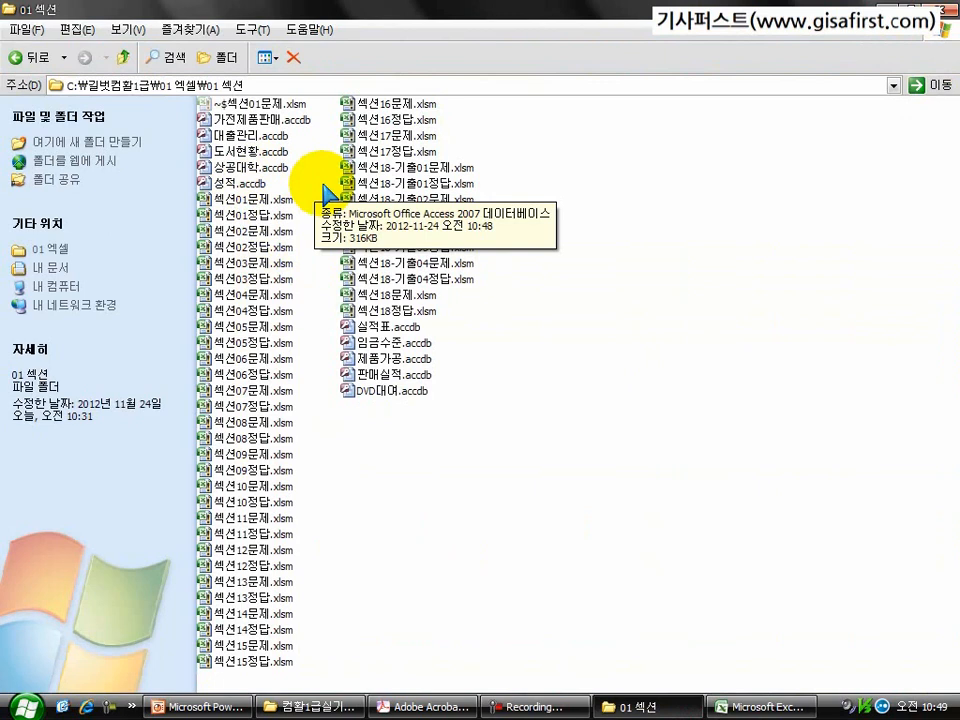
Step: Switch back to the 섹션01문제.xlsm workbook in Excel and display the exercise PDF's import conditions over it in Acrobat
left_click(778, 708)
left_click(425, 706)
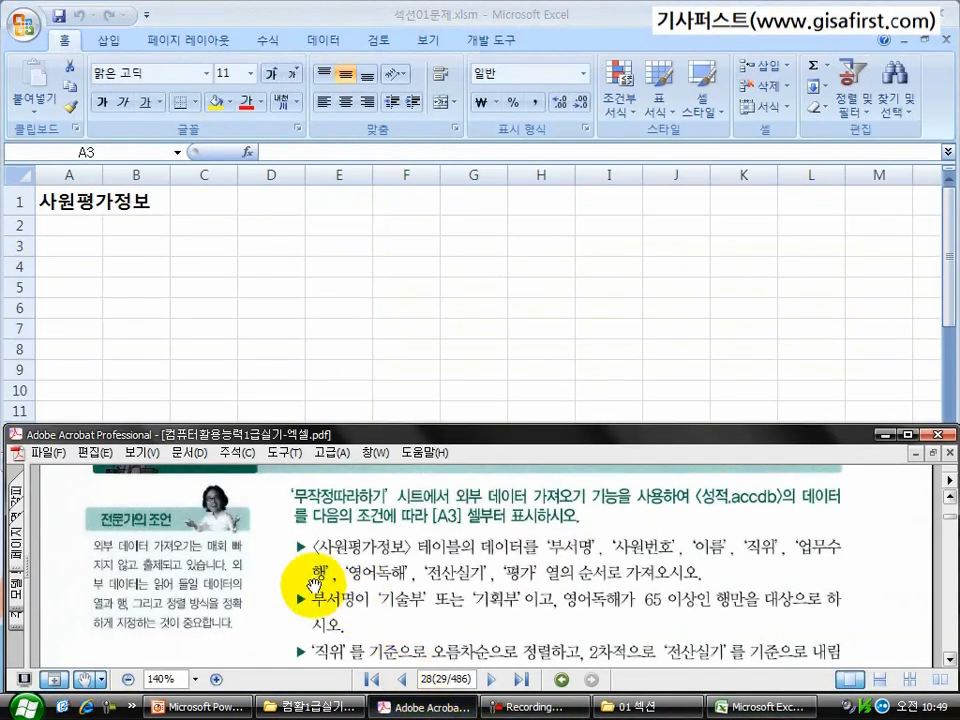
scroll(380, 570, "down", 1)
left_click_drag(412, 578, 408, 566)
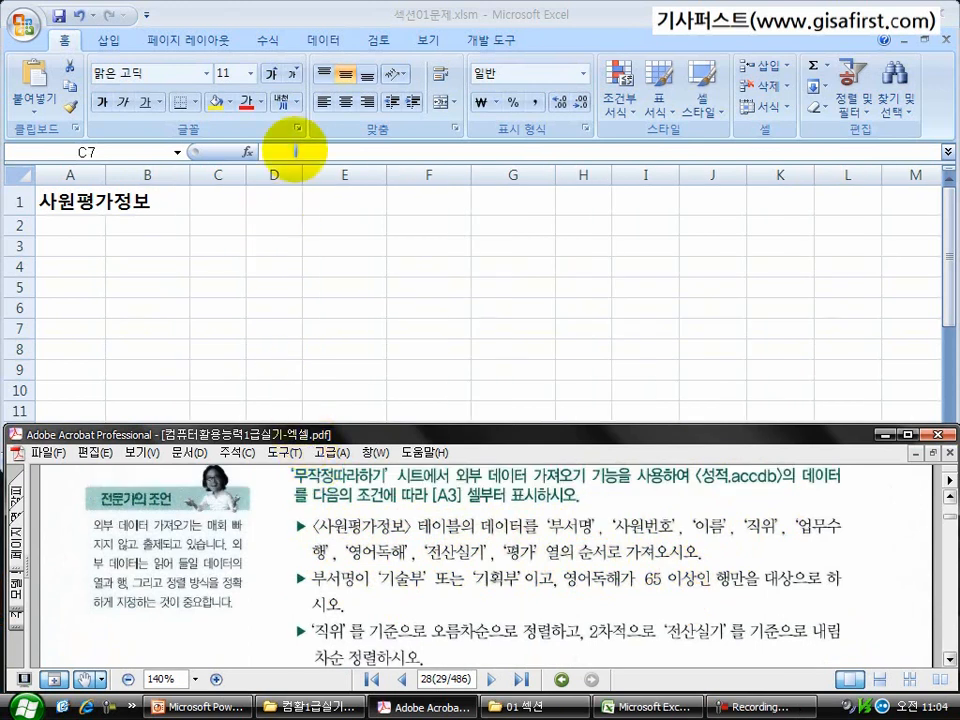
Step: Start an external data import in Excel through Microsoft Query with MS Access Database* as the data source
left_click(325, 42)
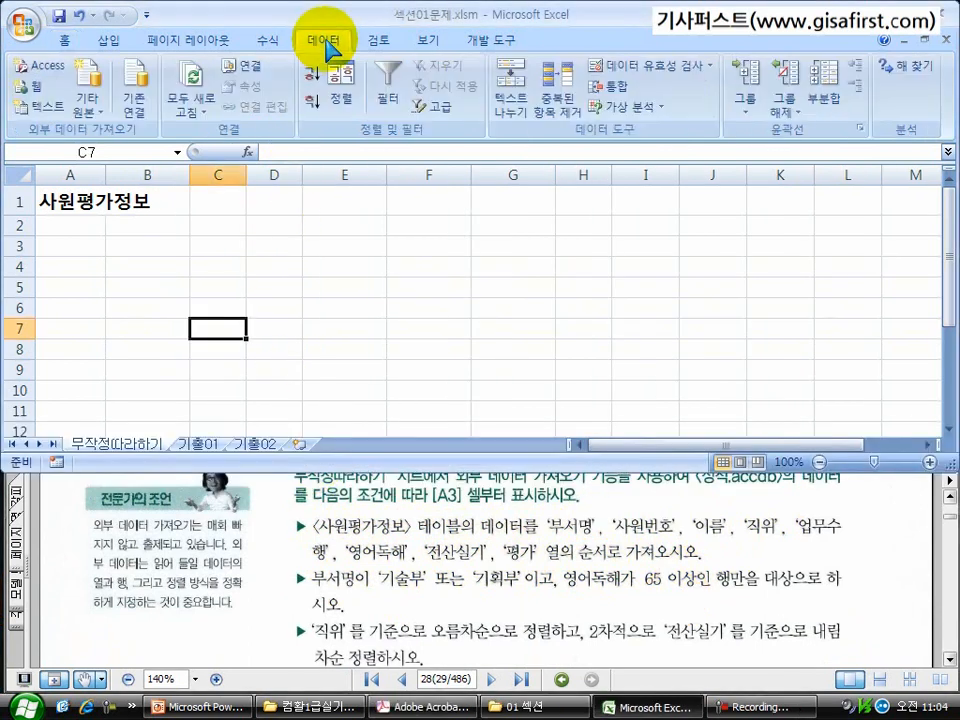
left_click(98, 118)
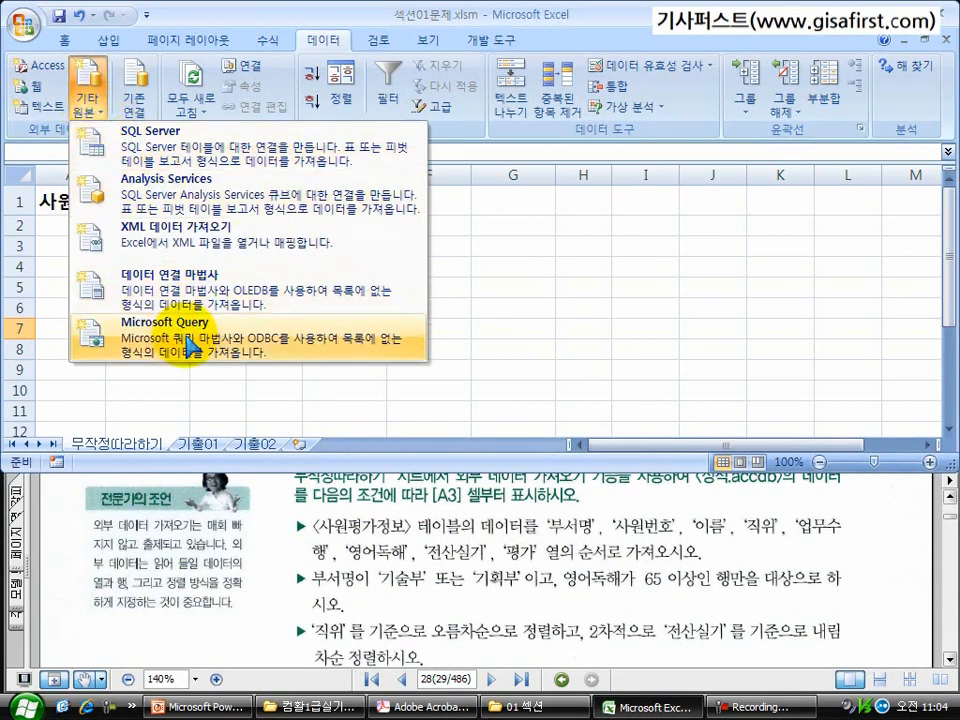
left_click(190, 348)
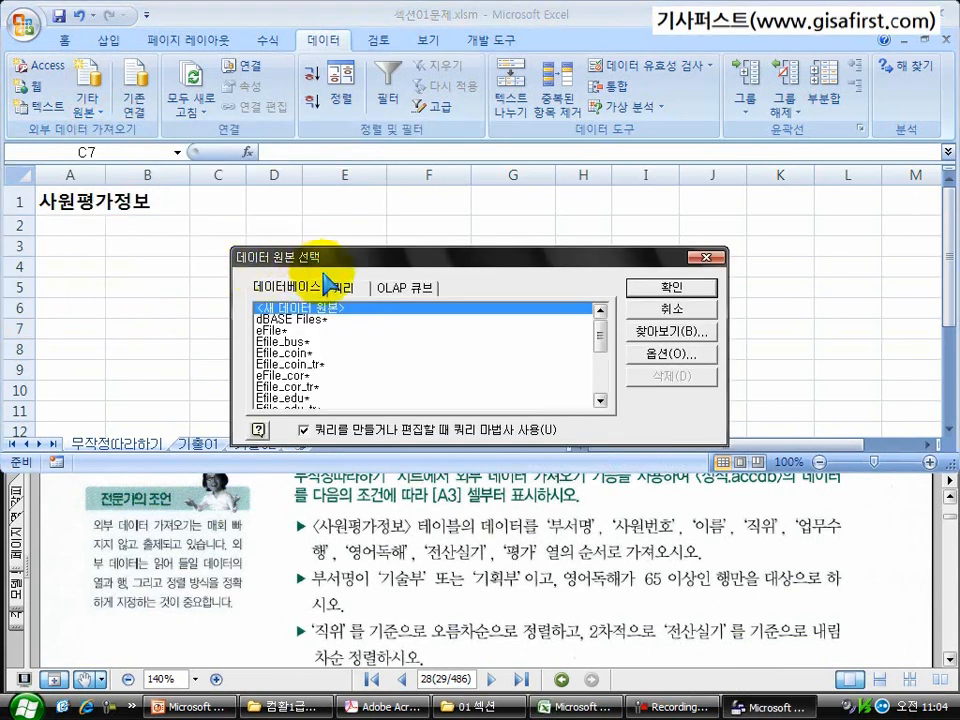
left_click_drag(601, 340, 600, 397)
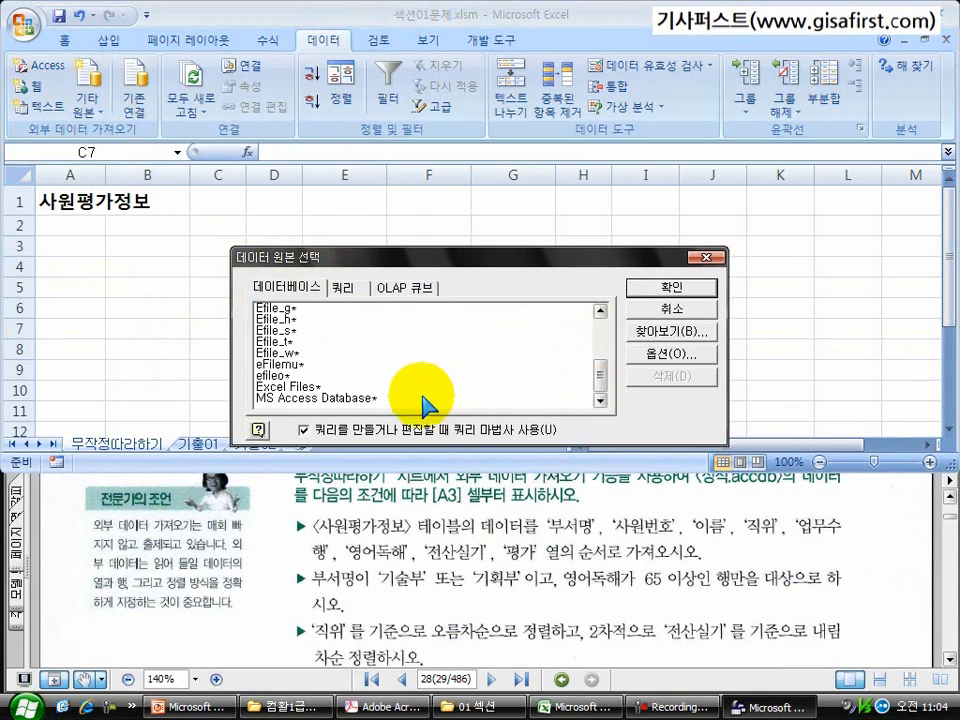
left_click(312, 397)
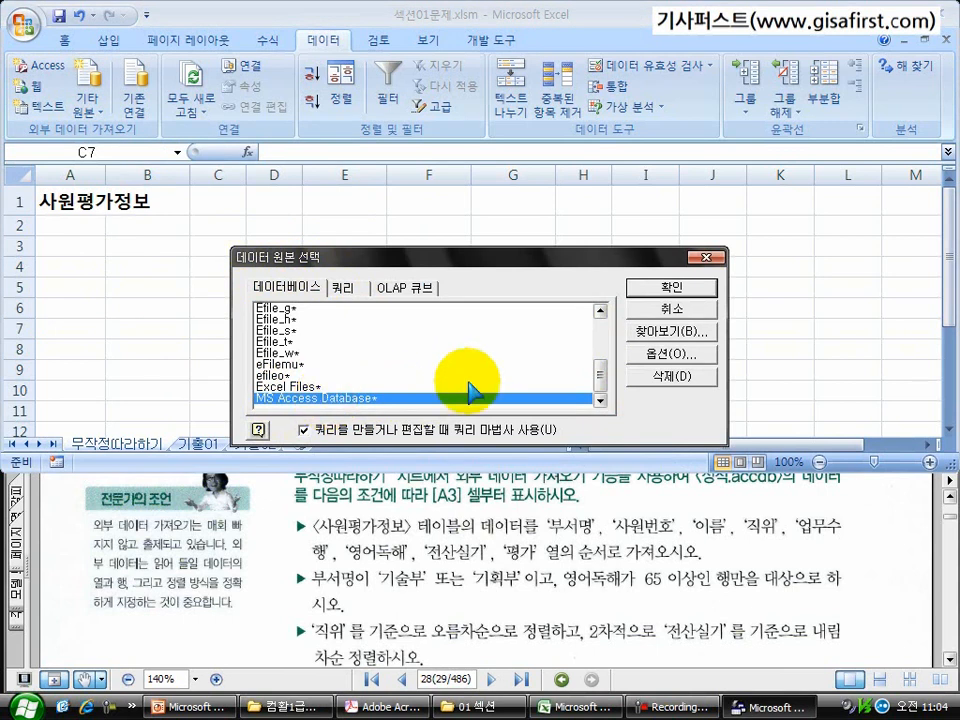
left_click(671, 288)
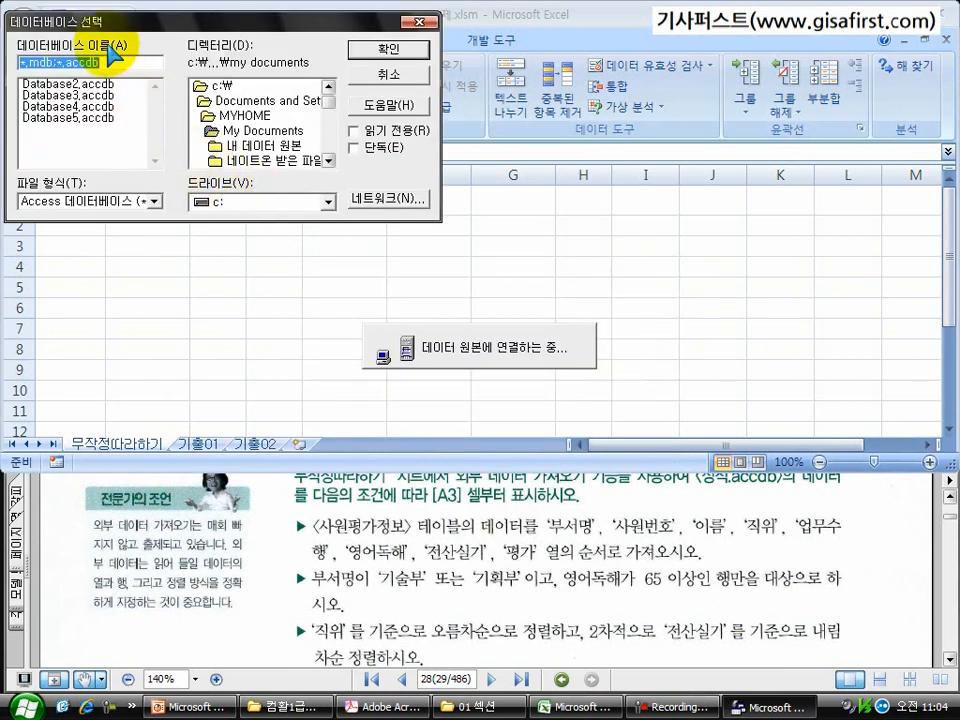
Step: Choose 성적.accdb in C:\길벗컴활1급\01 엑셀\01 섹션 as the database to query
left_click(226, 88)
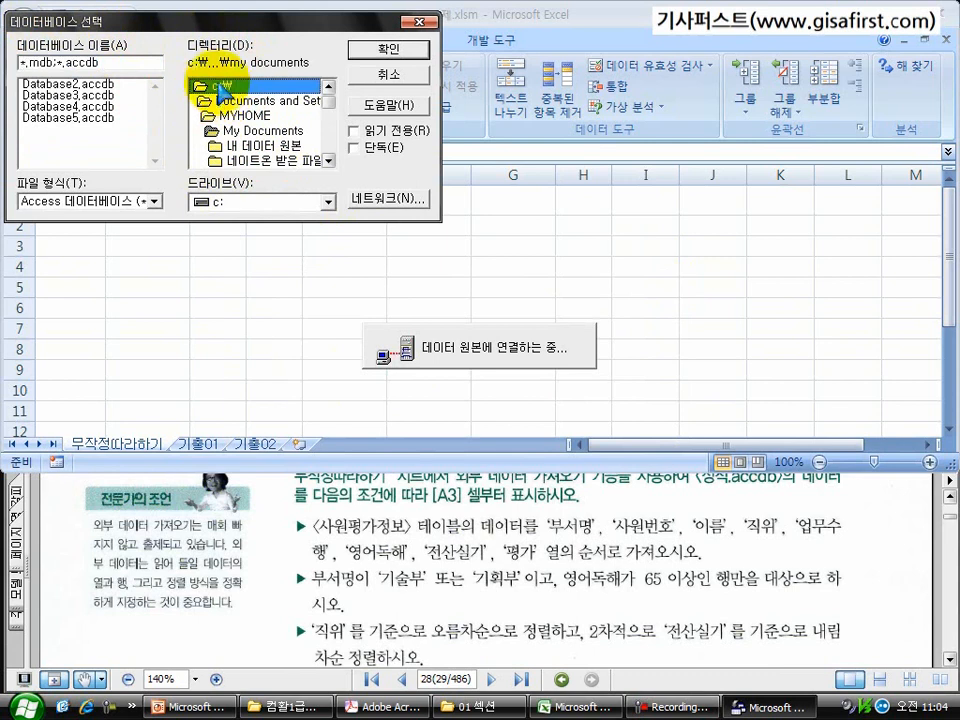
double_click(222, 86)
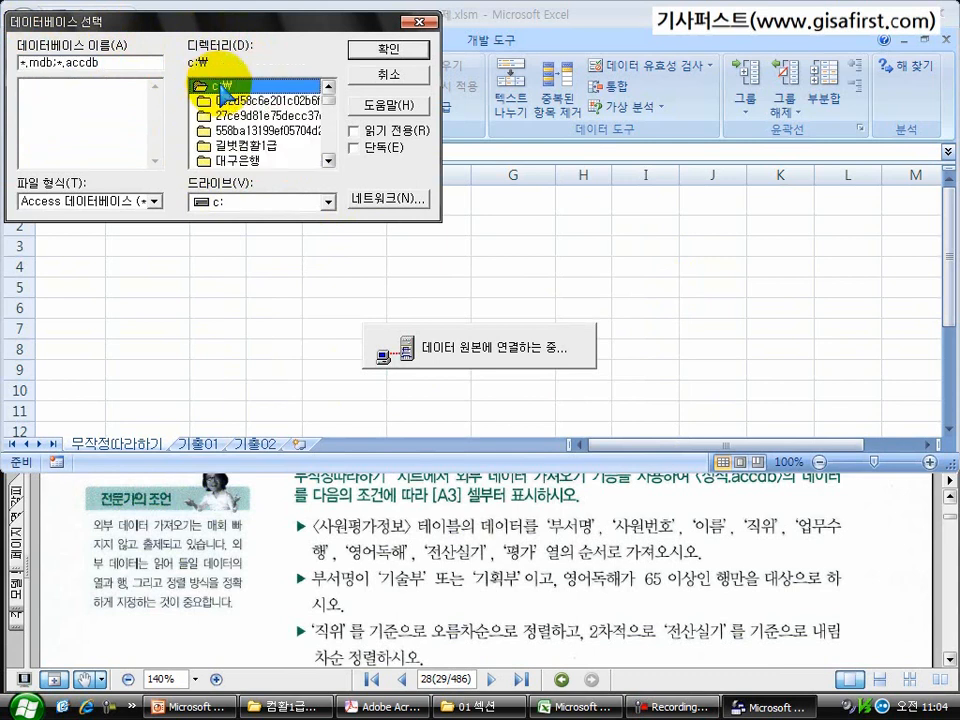
left_click(228, 147)
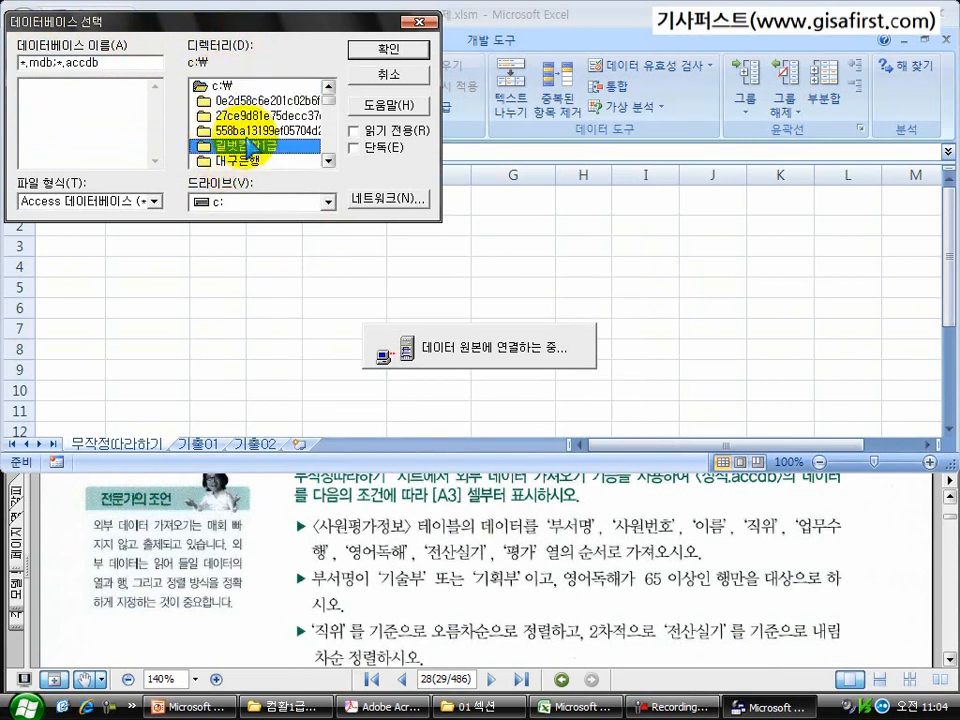
double_click(266, 149)
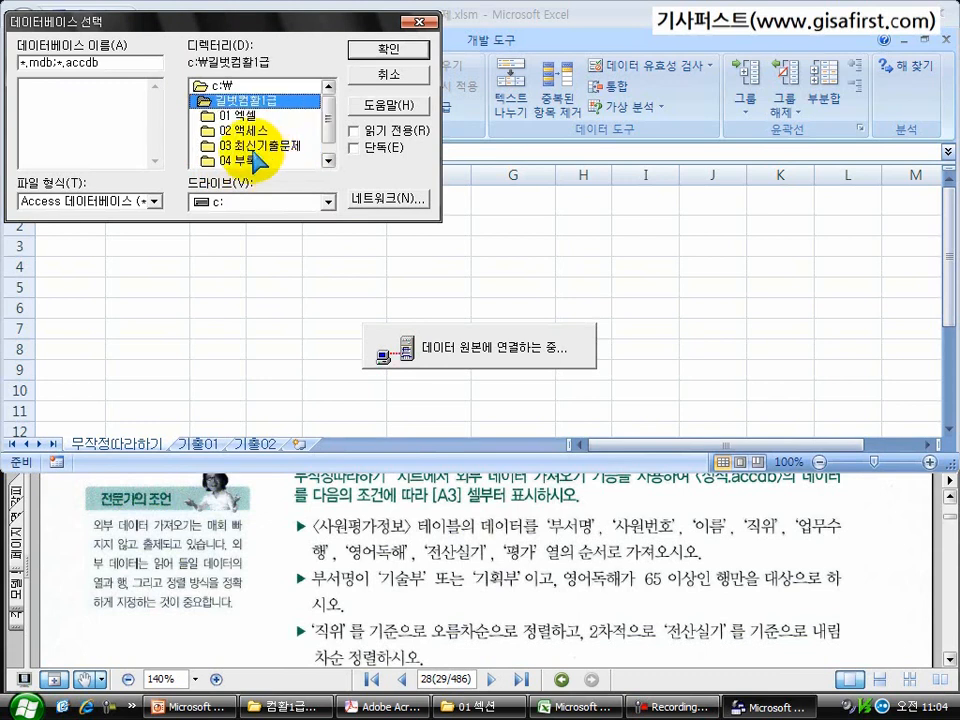
double_click(234, 118)
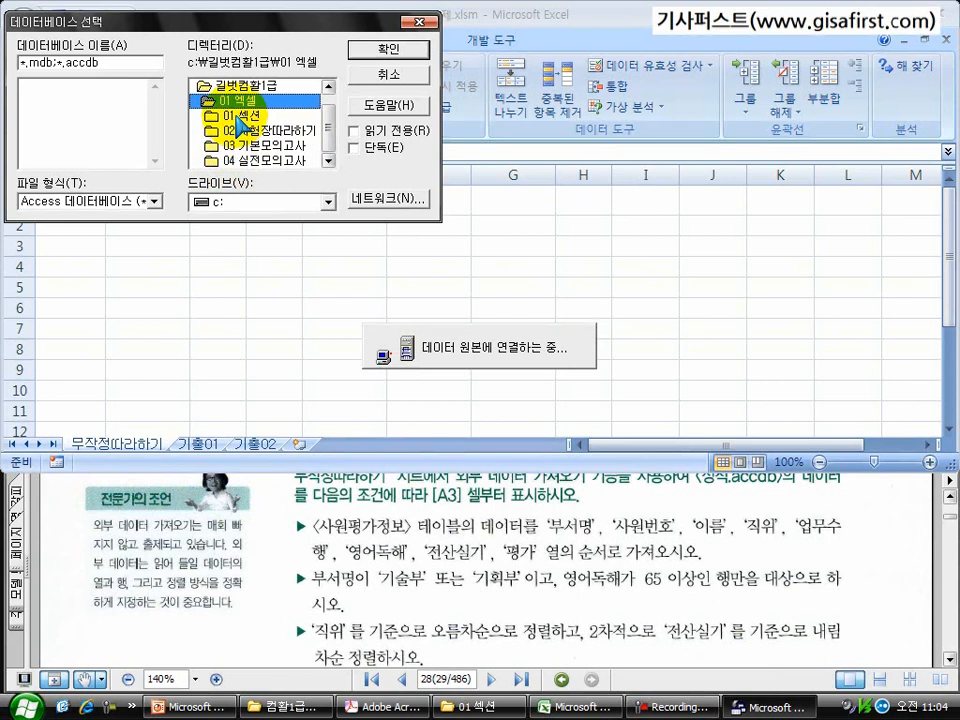
double_click(240, 128)
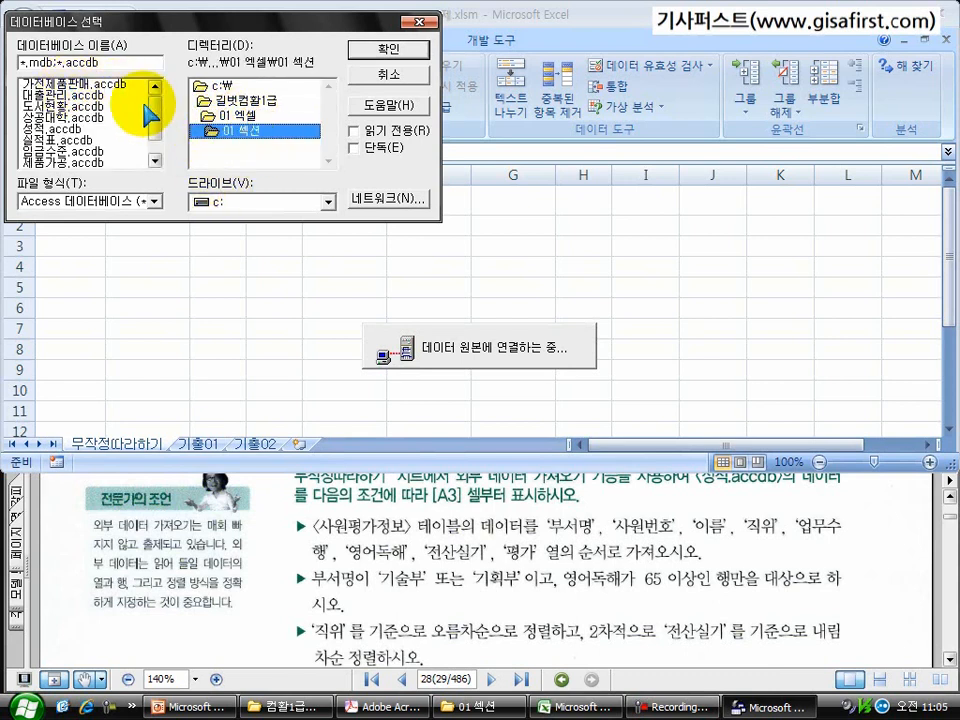
left_click(50, 129)
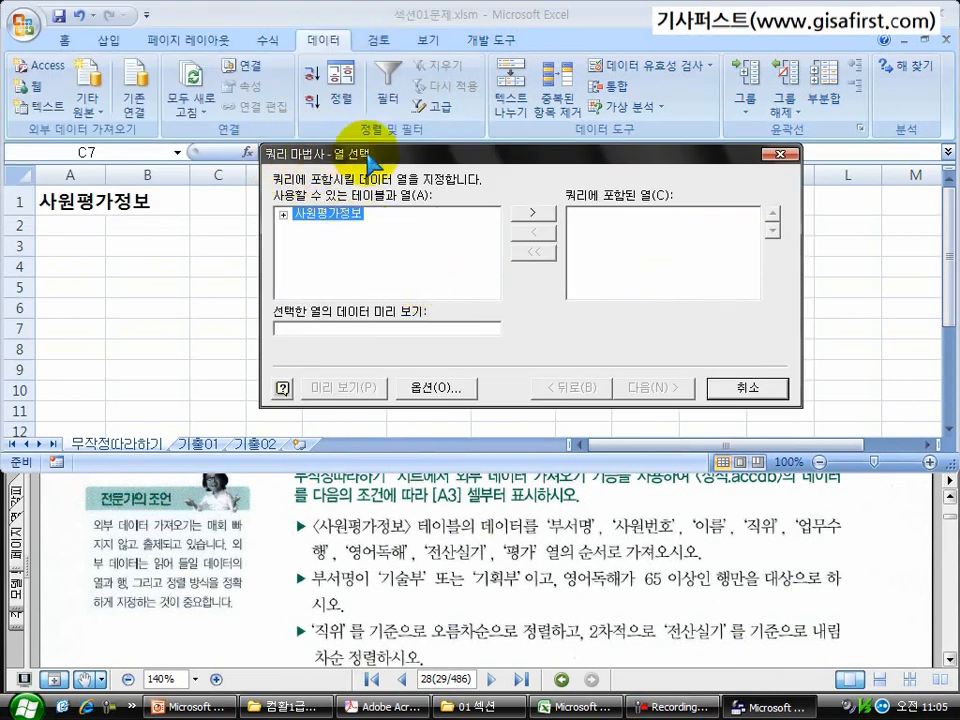
Step: Check the required columns in the exercise PDF and expand the 사원평가정보 table in the Query Wizard's available columns
left_click(449, 628)
scroll(447, 610, "down", 1)
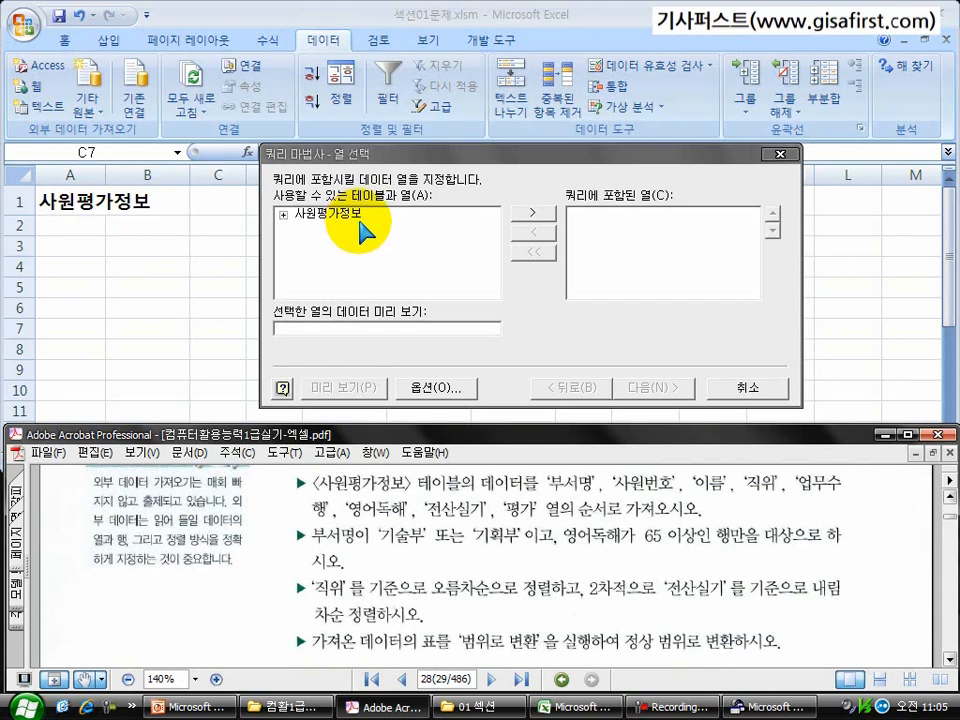
left_click(284, 214)
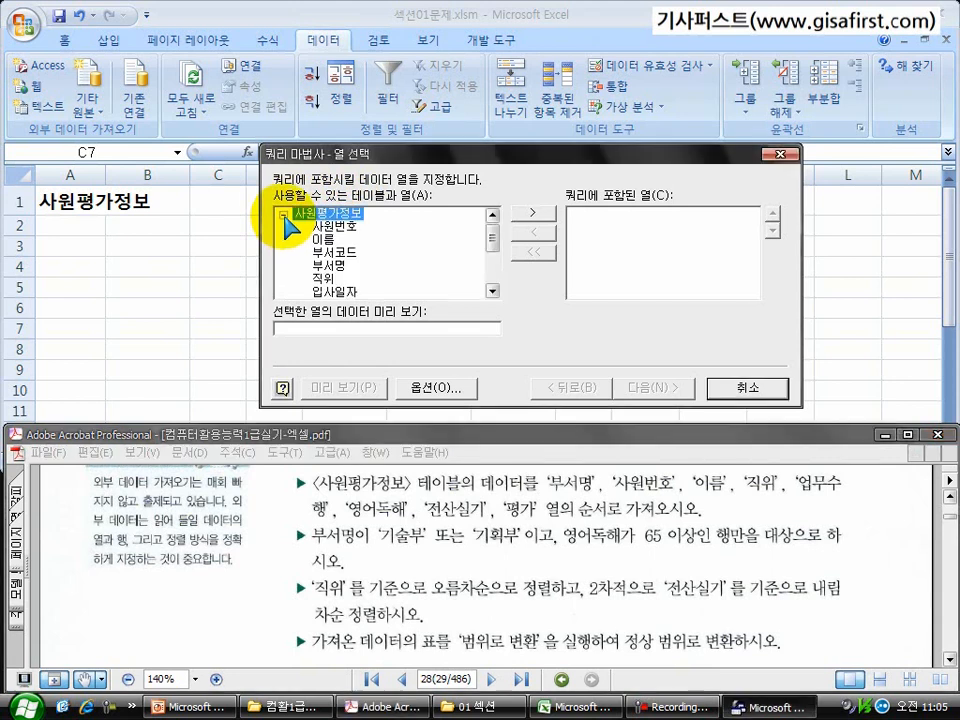
left_click_drag(492, 252, 497, 221)
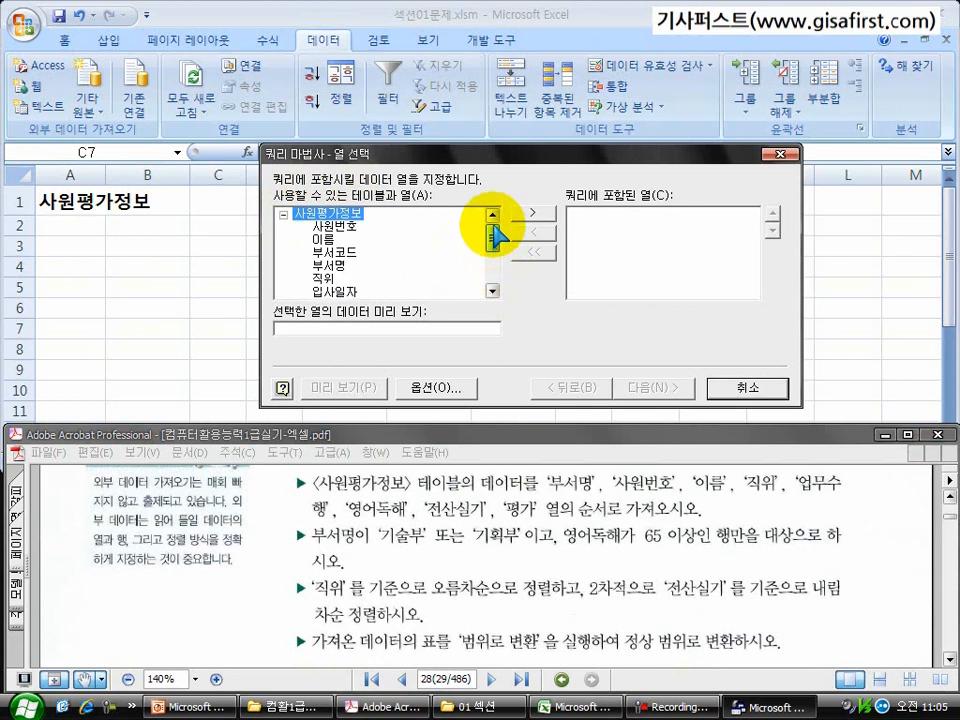
left_click(283, 214)
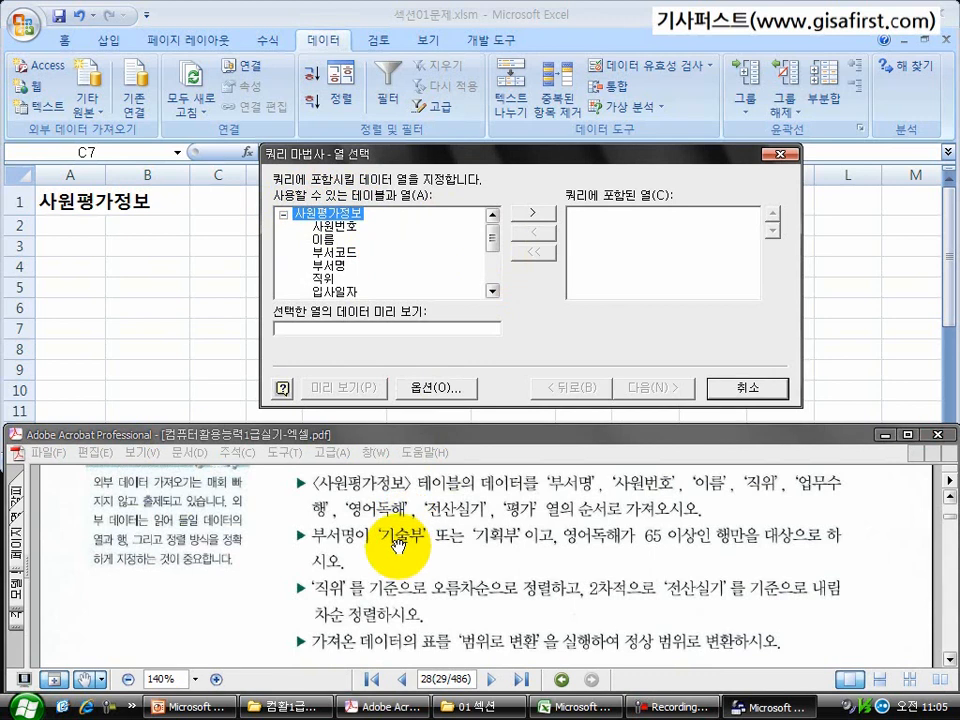
mouse_move(491, 240)
left_mouse_down()
mouse_move(493, 273)
mouse_move(493, 234)
left_mouse_up()
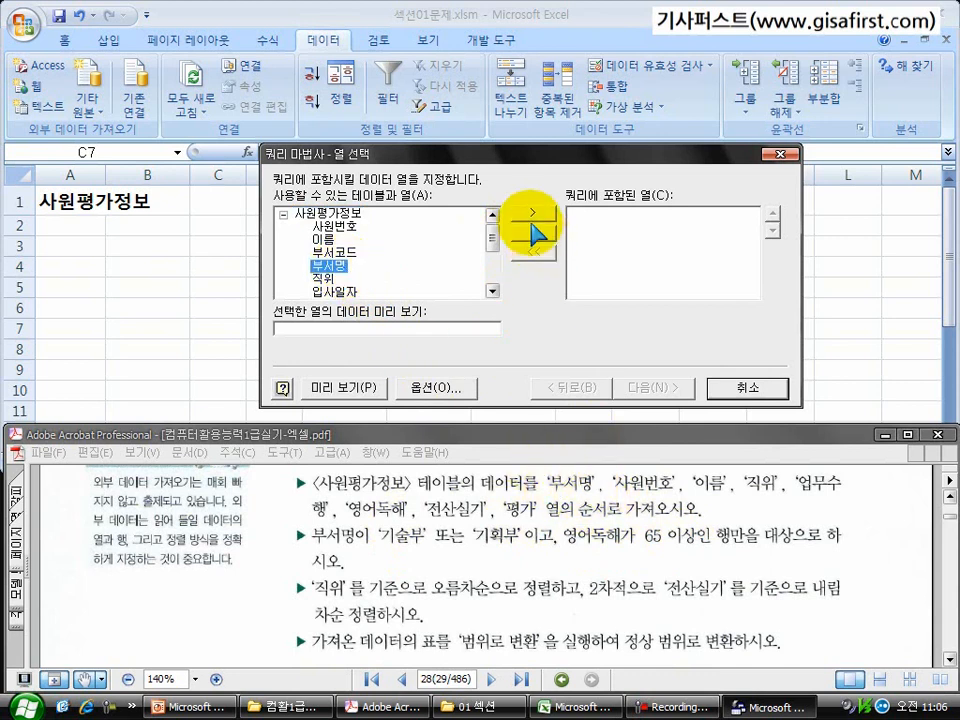
Step: Add the columns 부서명, 사원번호, 이름 and 직위 to the query in that order
left_click(530, 213)
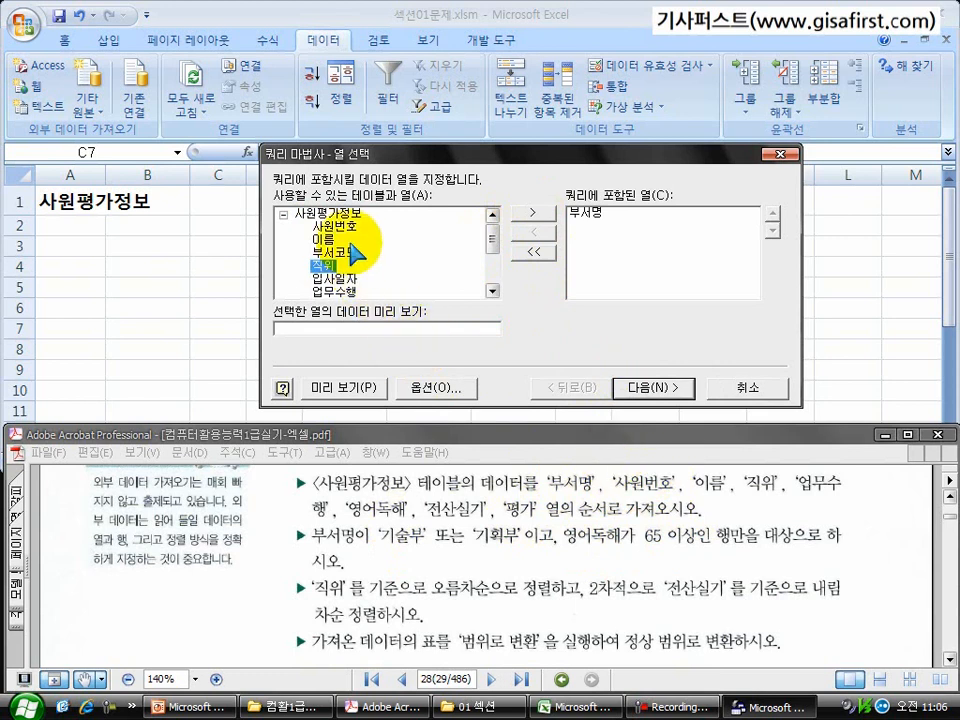
left_click(530, 213)
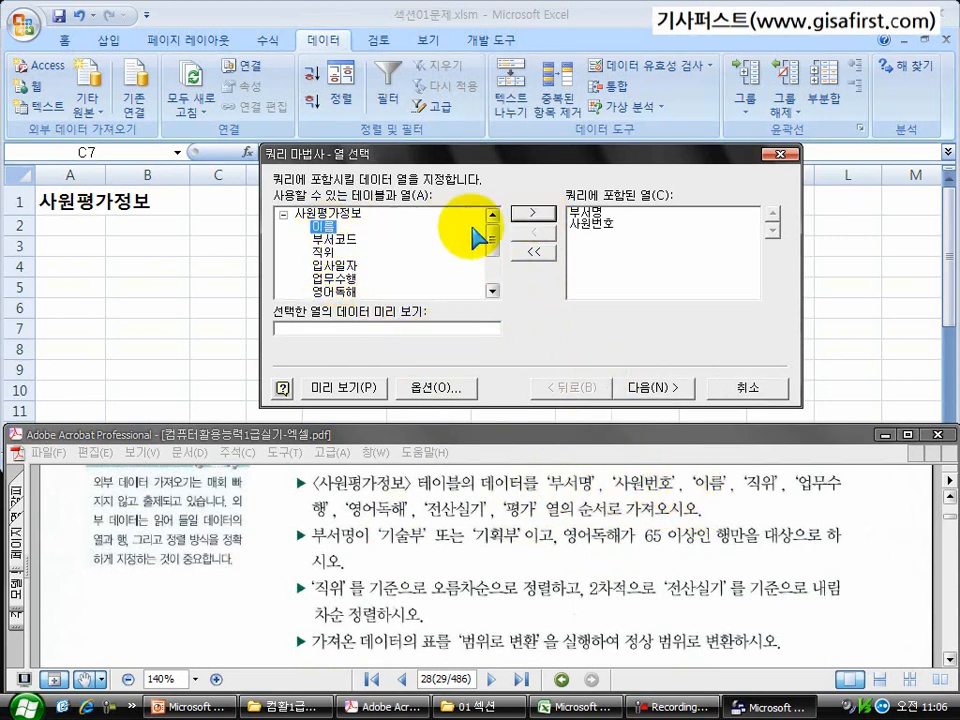
left_click(525, 213)
left_click(322, 239)
left_click(533, 212)
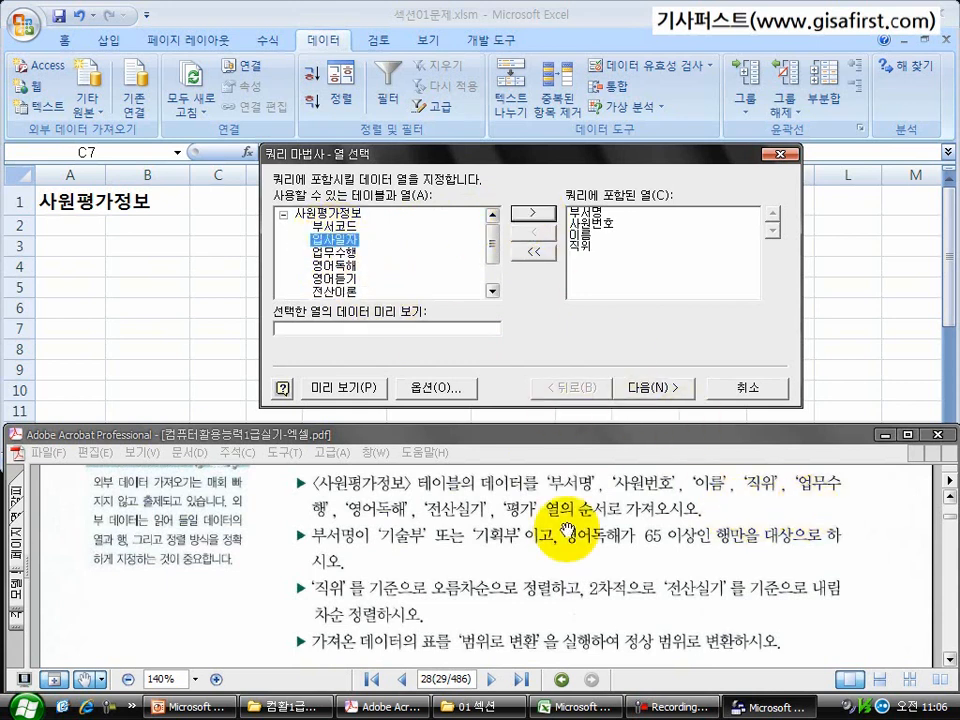
Step: Add the columns 업무수행, 영어독해, 전산실기 and 평가 to the query and continue to the data filter page
left_click(335, 252)
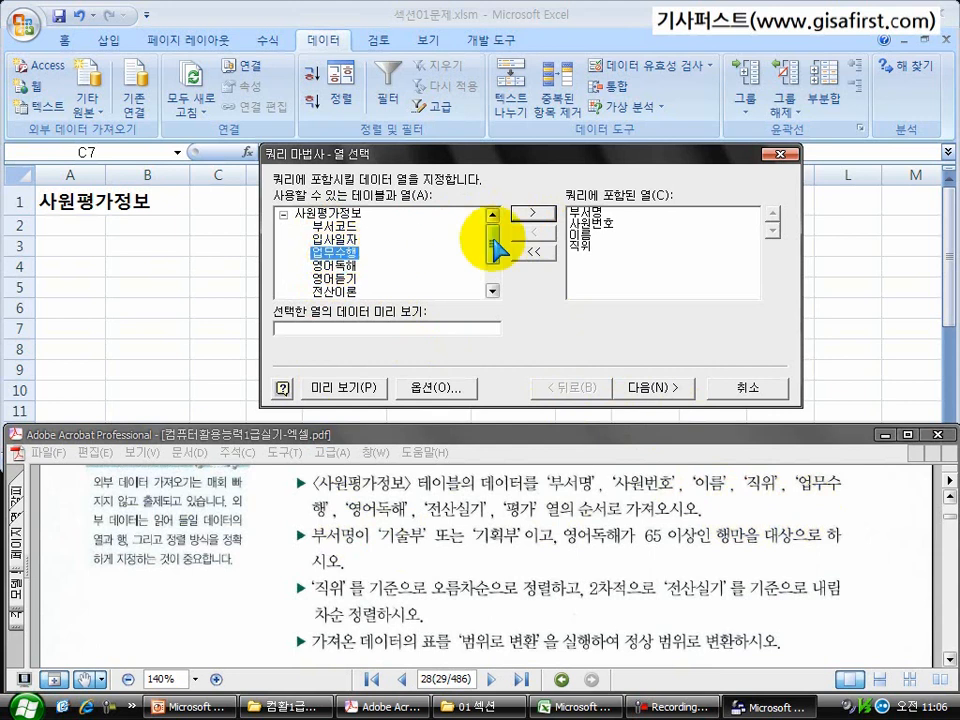
left_click(533, 212)
left_click(533, 212)
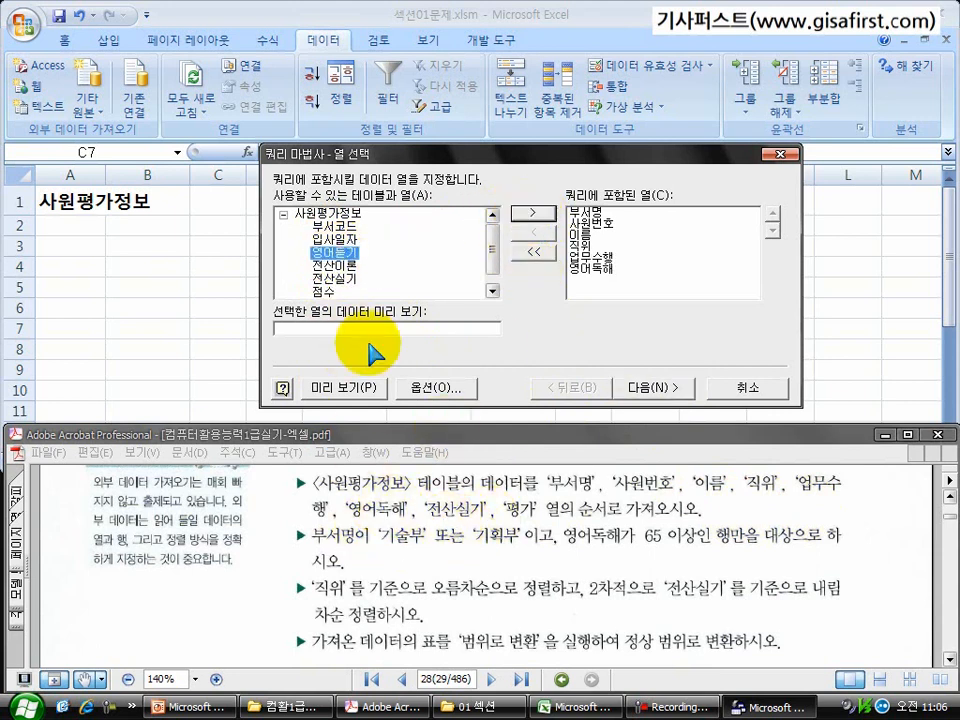
left_click(345, 279)
left_click(533, 213)
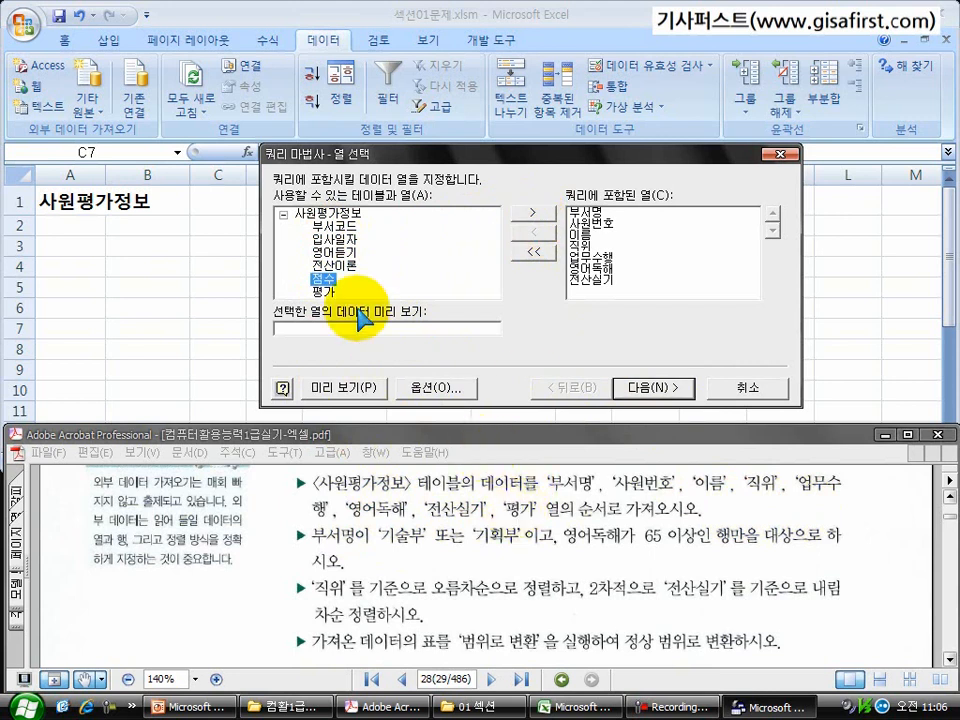
left_click(531, 213)
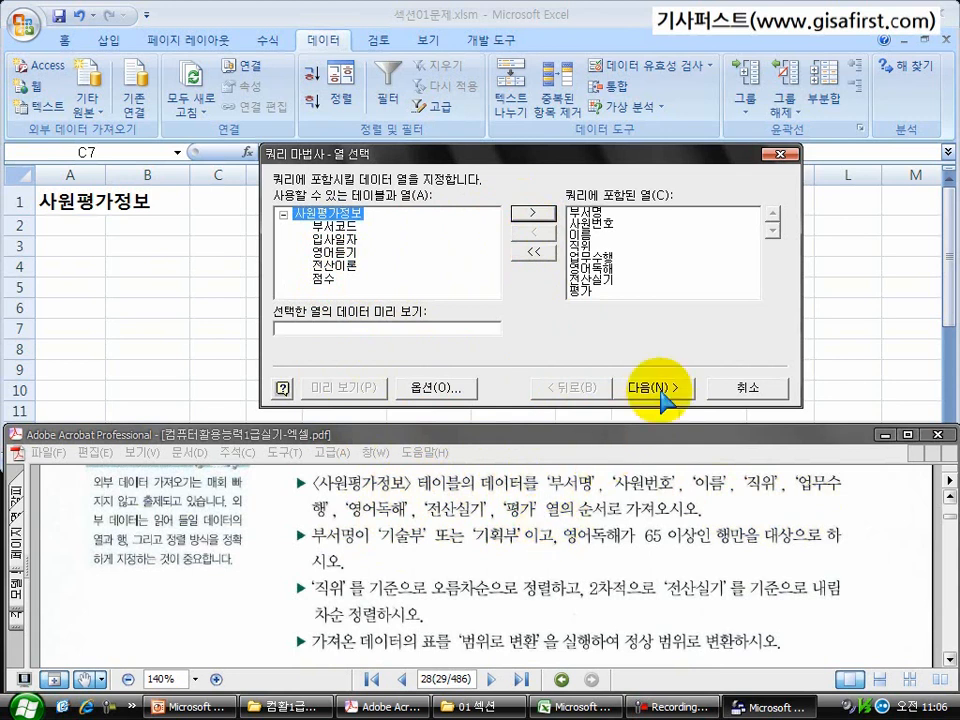
left_click(666, 390)
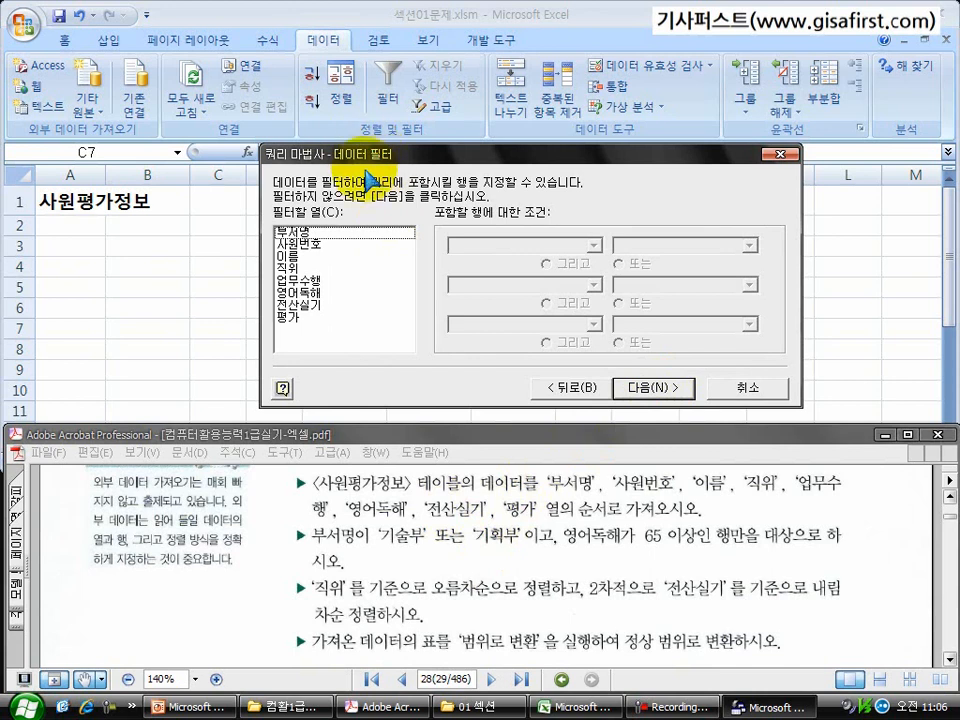
Step: Filter the query on 부서명 so that it equals 기술부 or equals 기획부
scroll(343, 600, "down", 2)
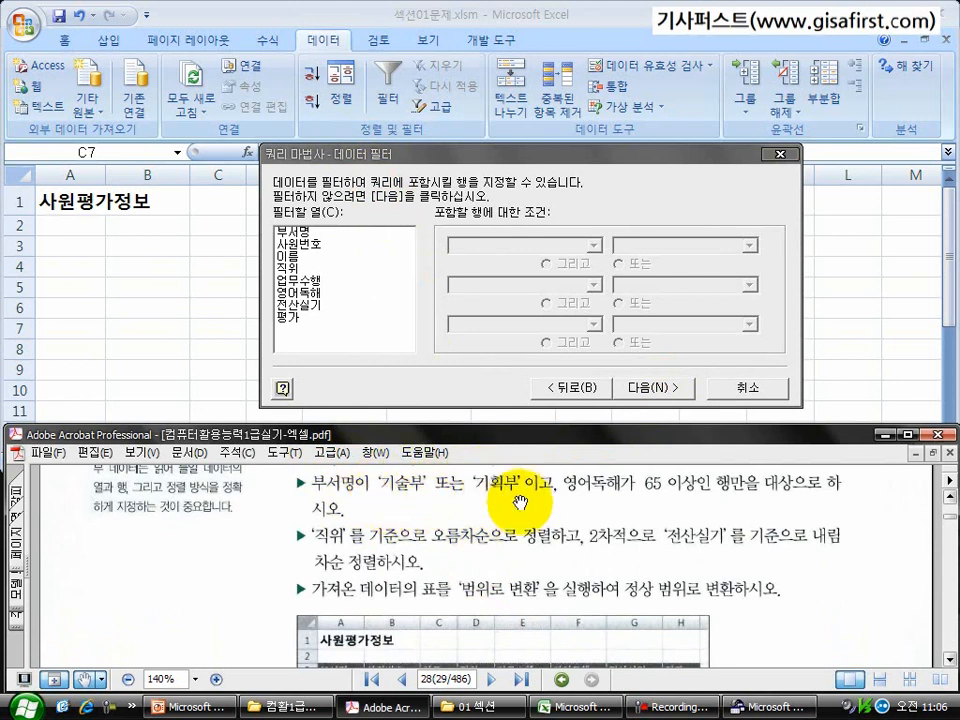
left_click(296, 232)
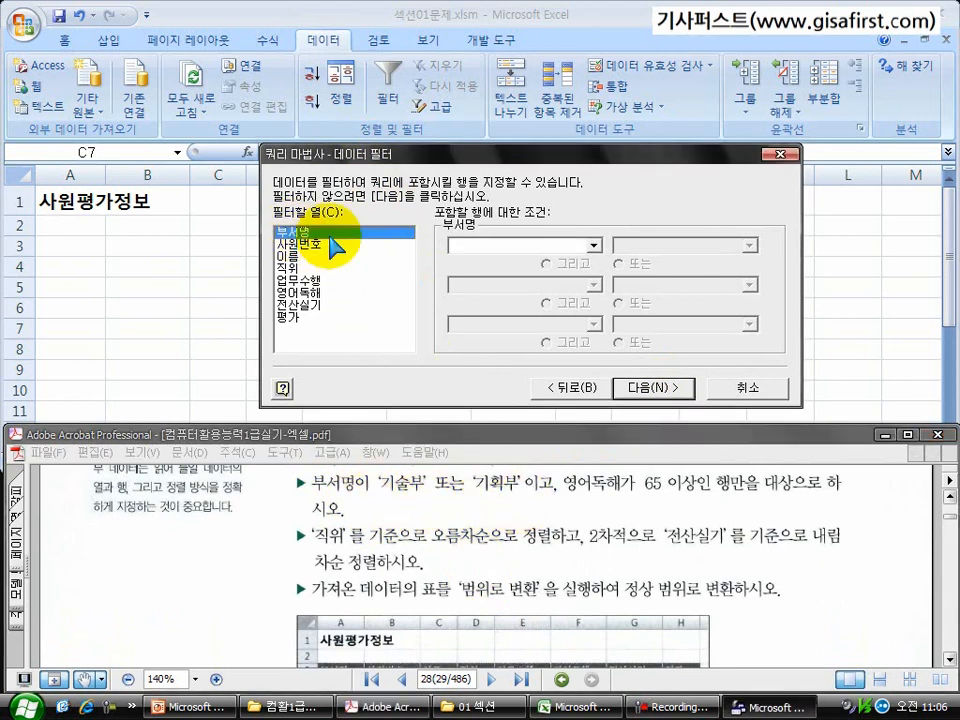
left_click(594, 245)
left_click(545, 272)
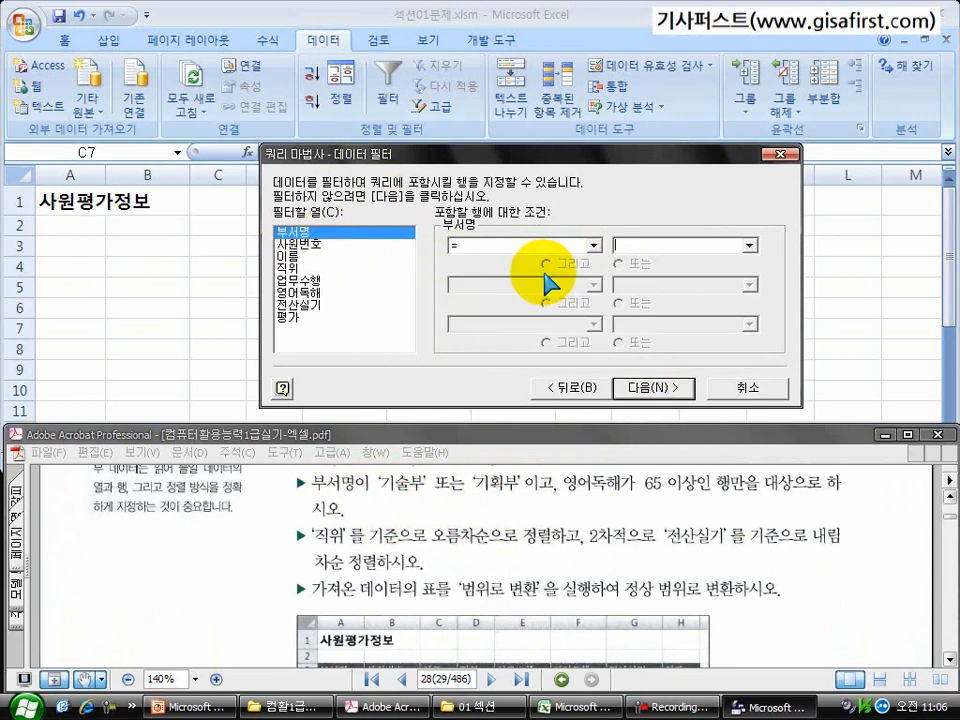
left_click(750, 245)
left_click(730, 262)
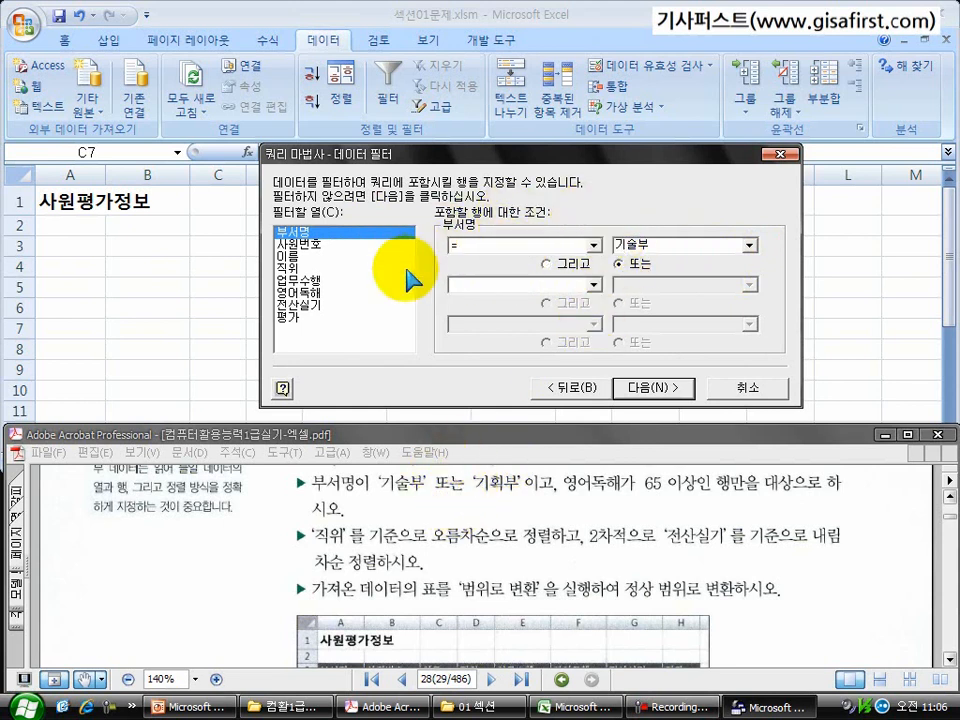
left_click(548, 286)
left_click(538, 314)
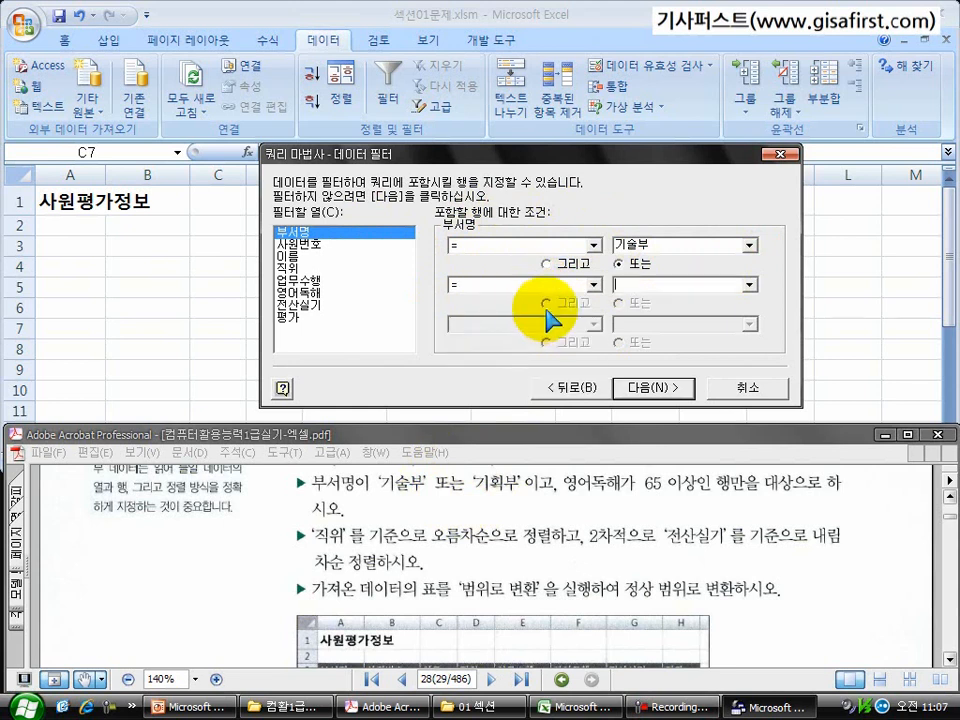
left_click(740, 285)
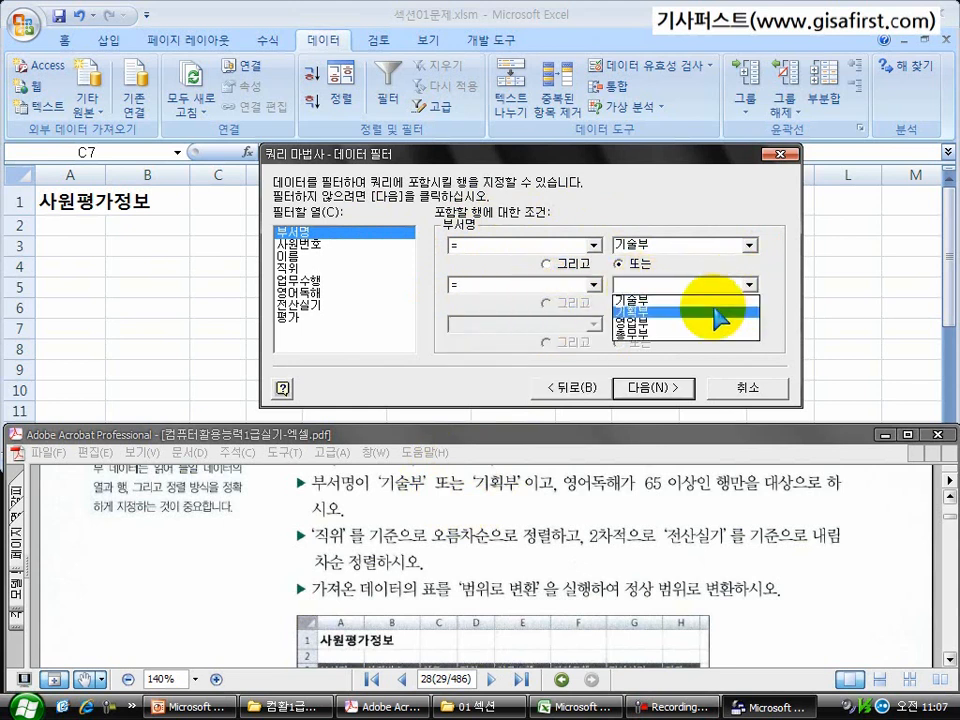
left_click(716, 312)
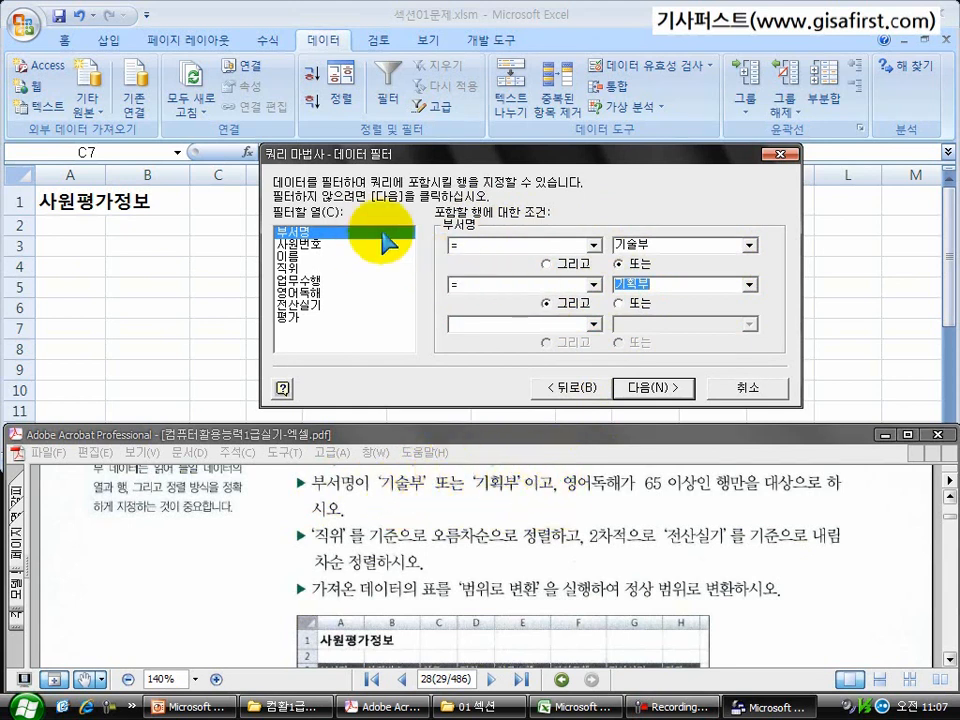
Step: Add a filter for 영어독해 greater than or equal to 65 and continue to the sort order page
left_click(305, 294)
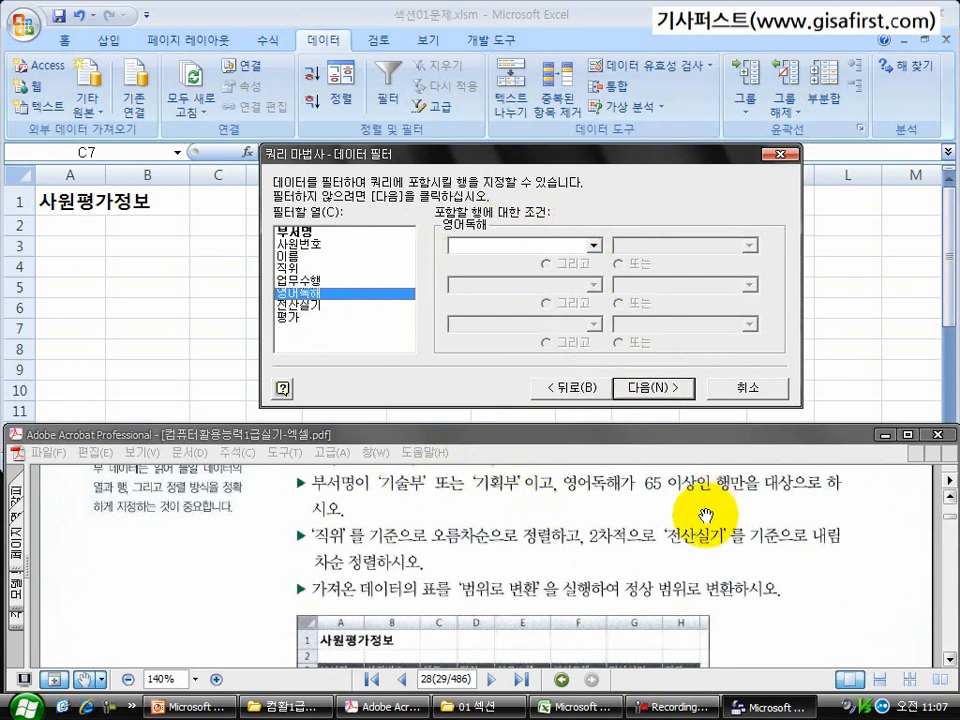
left_click(594, 246)
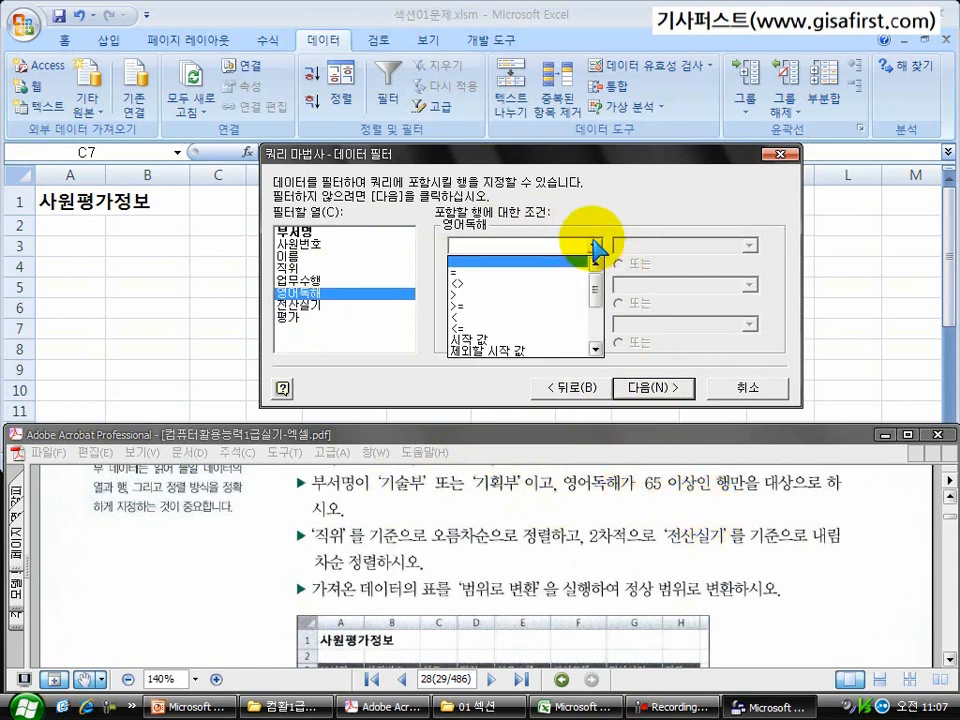
left_click(556, 307)
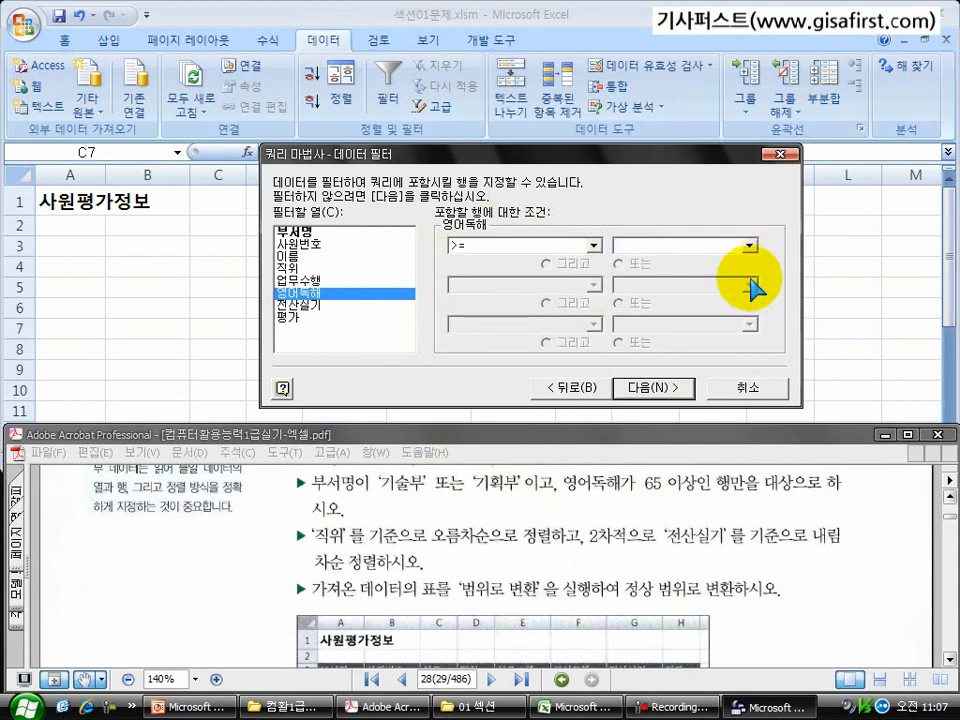
type("65")
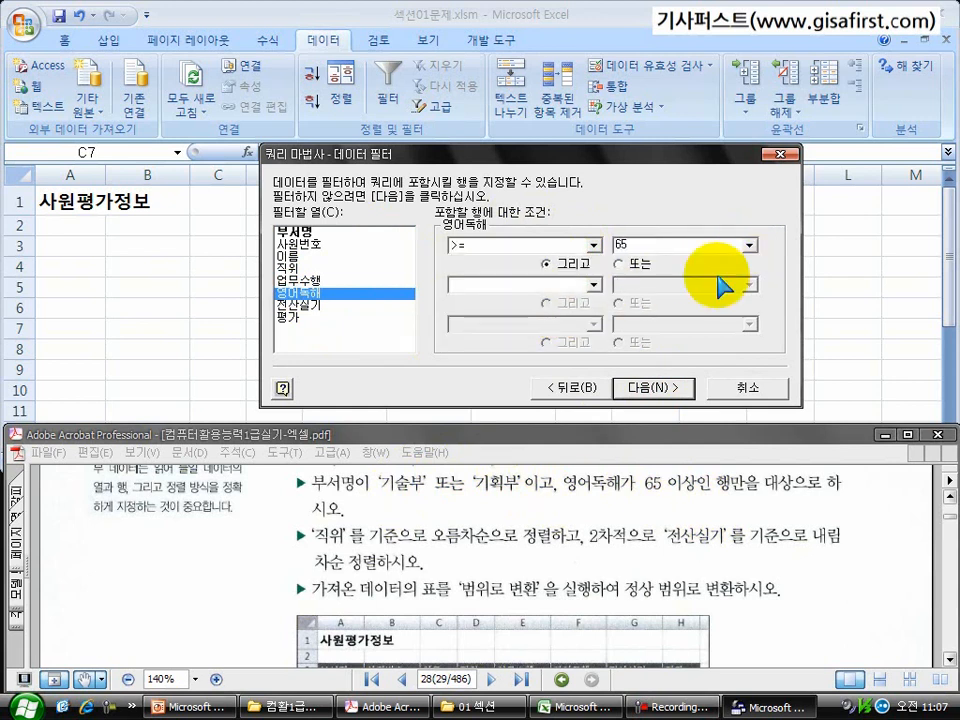
left_click(652, 390)
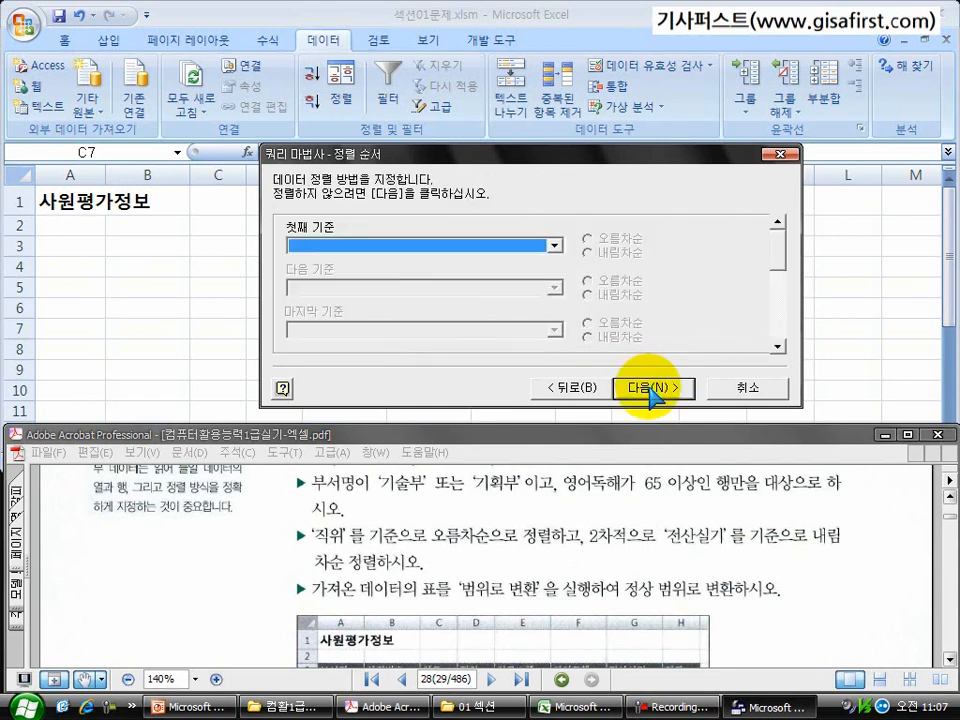
Step: Sort the query by 직위 ascending and by 전산실기 descending, and continue to the finish page
left_click(548, 568)
scroll(514, 540, "down", 1)
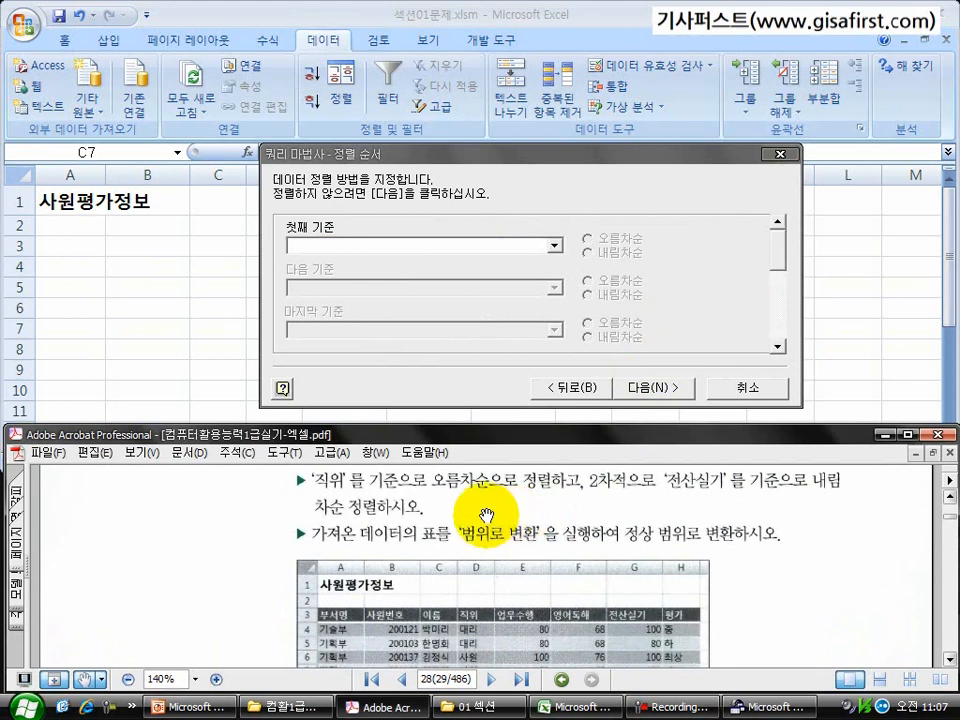
scroll(510, 500, "down", 1)
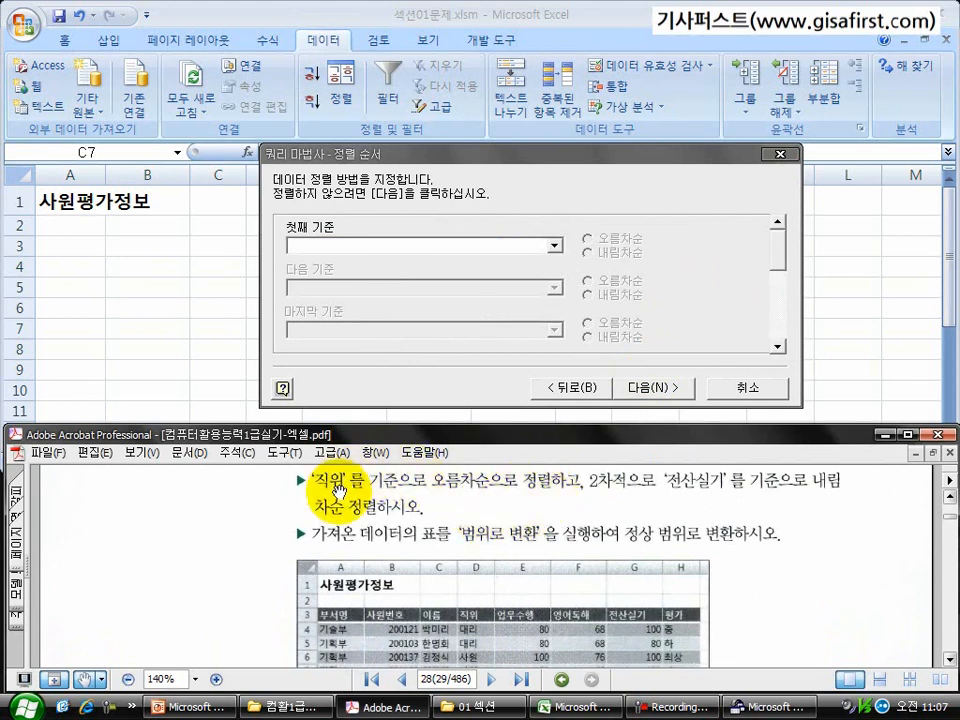
left_click(553, 245)
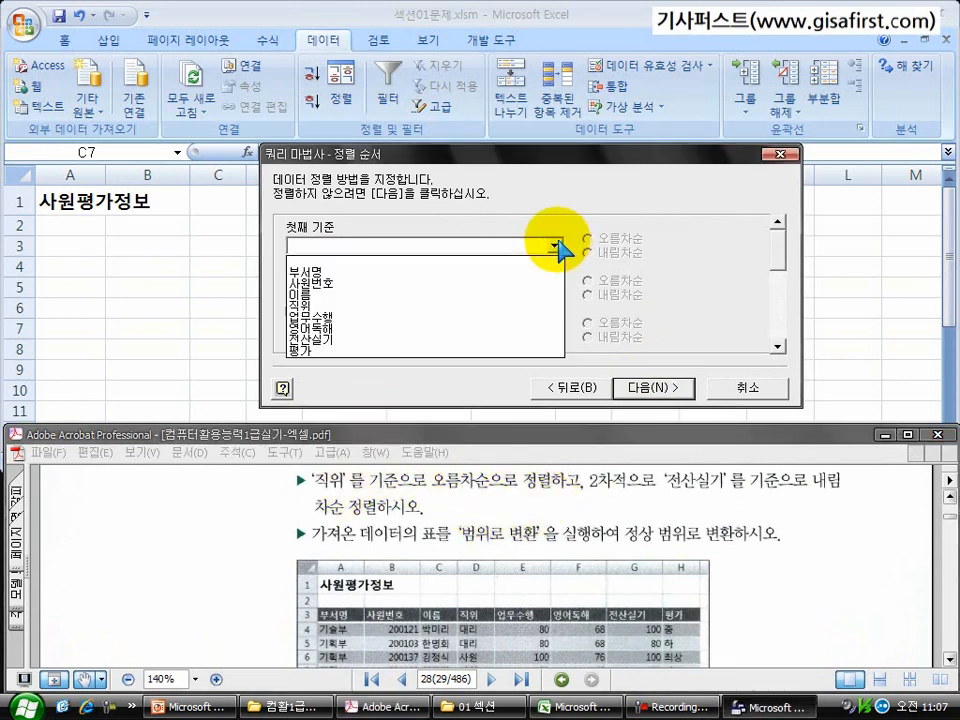
left_click(525, 307)
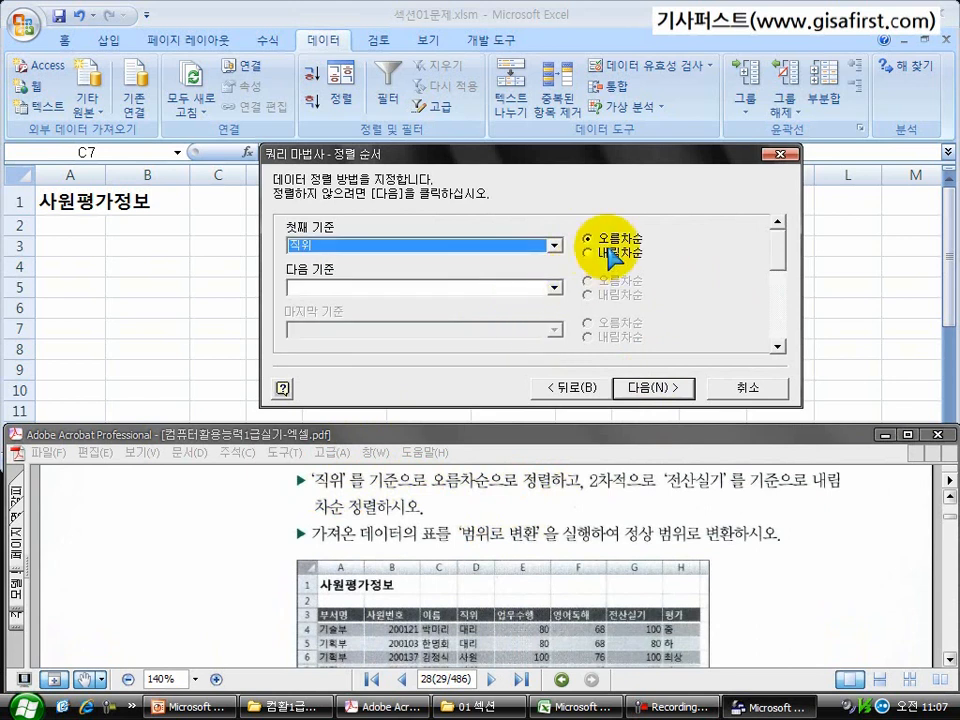
left_click(553, 288)
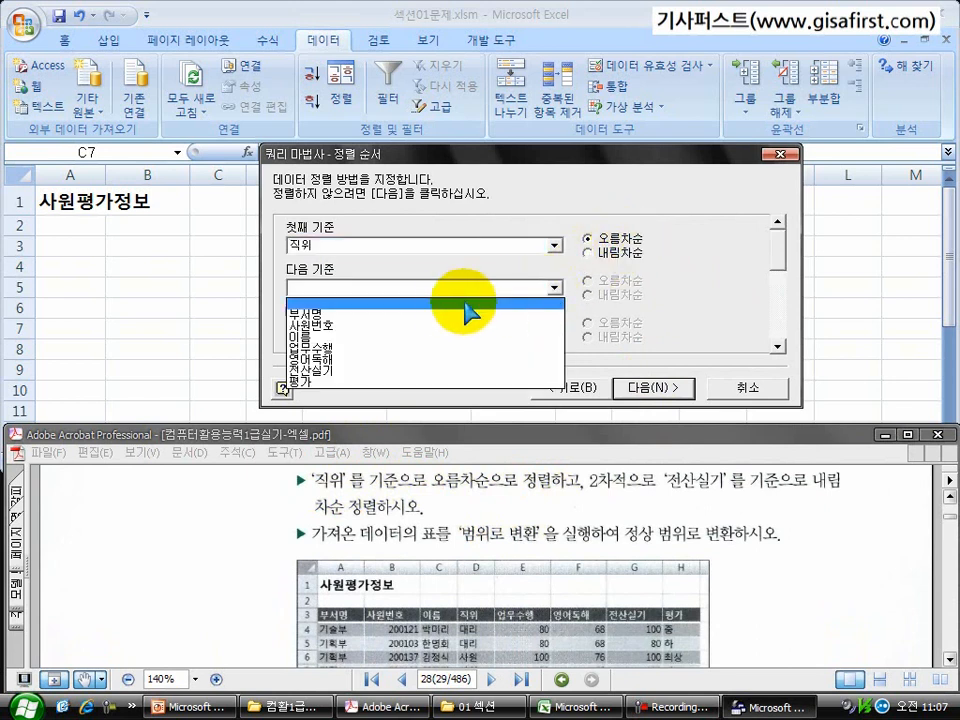
left_click(438, 369)
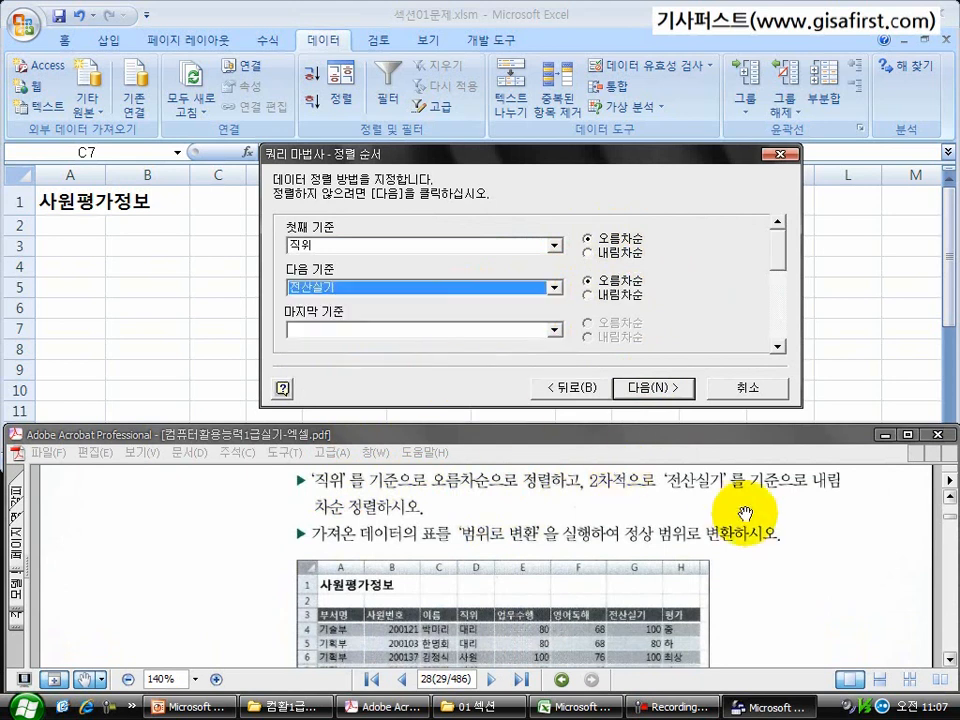
left_click(591, 290)
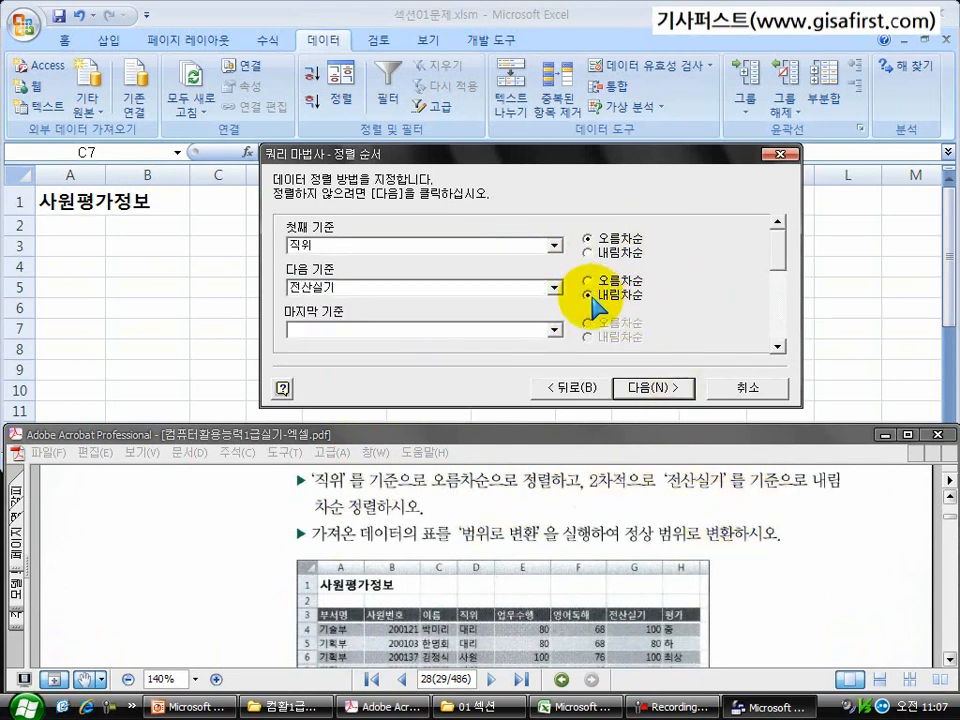
left_click(650, 392)
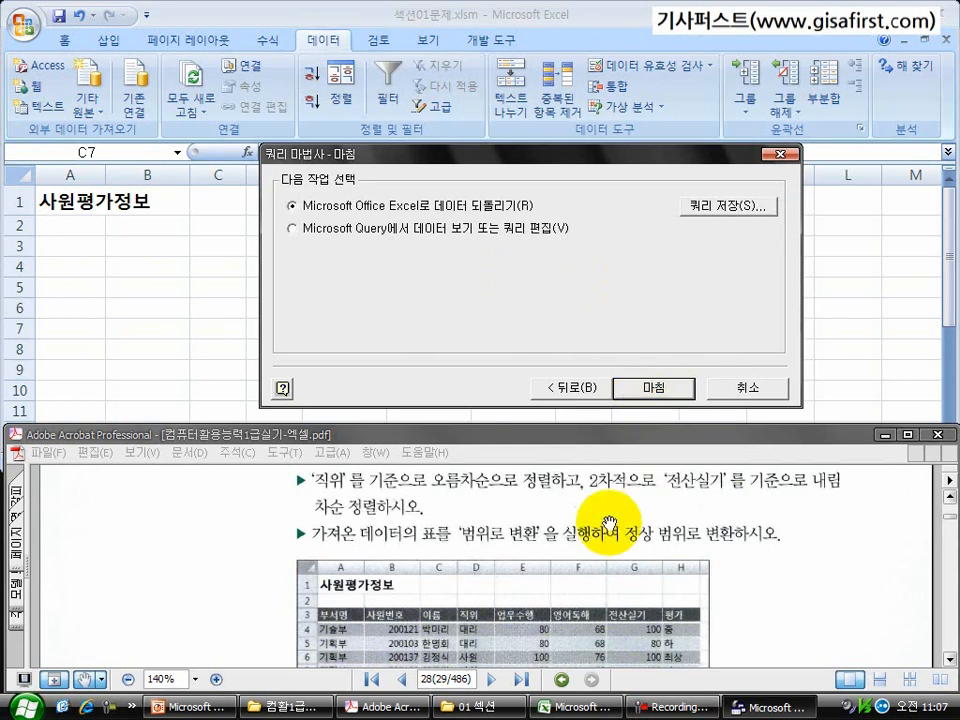
Step: Return the query data to Excel as a table starting at cell A3 of the existing 무작정따라하기 worksheet
scroll(577, 545, "down", 1)
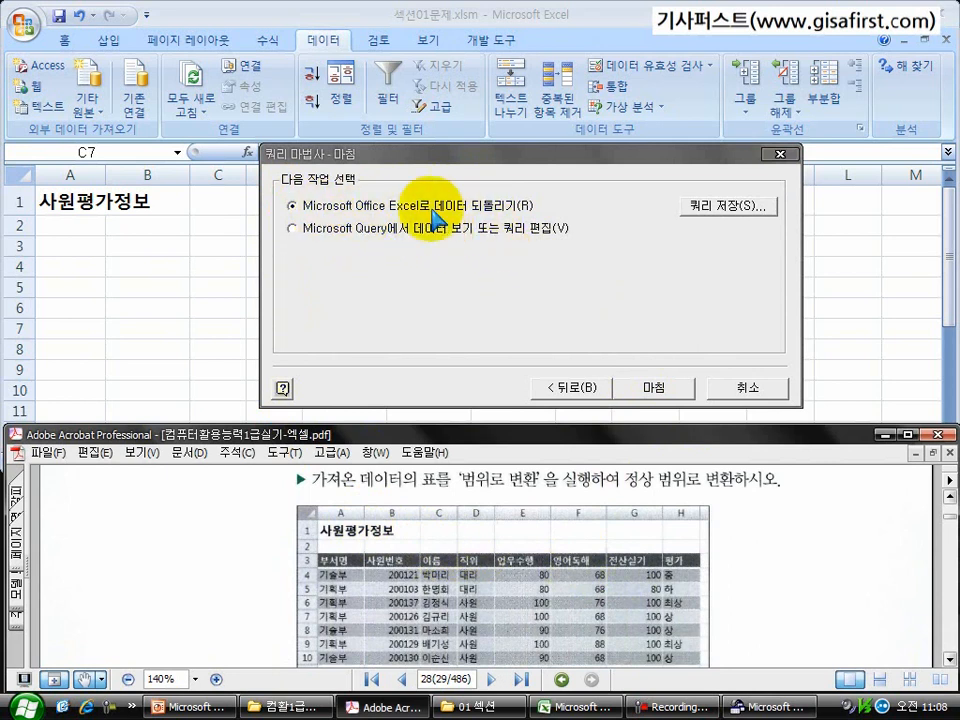
left_click(651, 388)
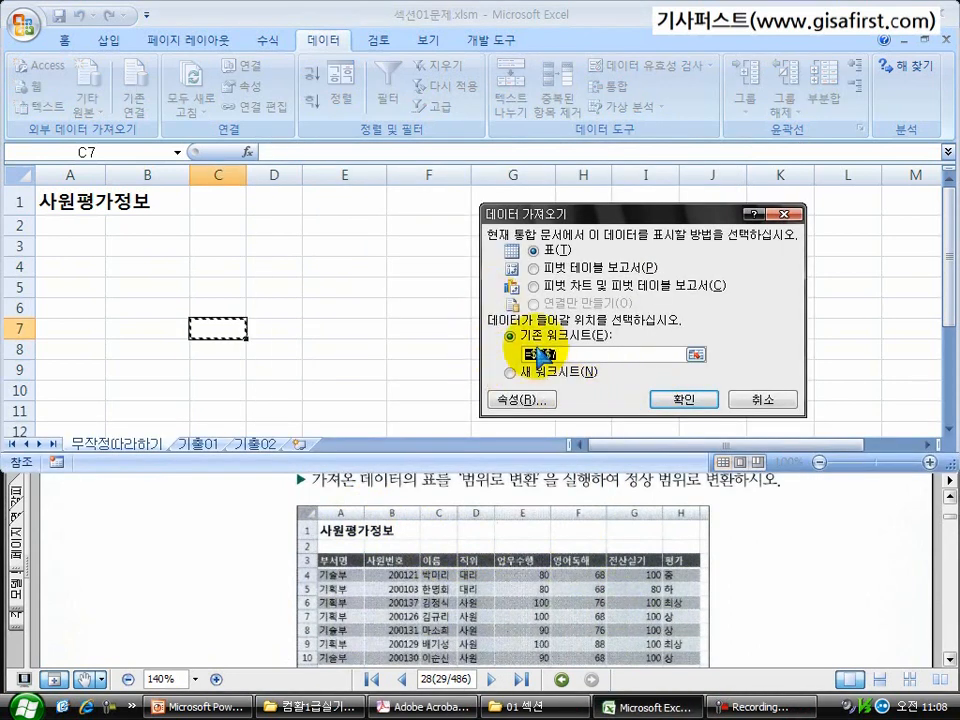
left_click(512, 570)
scroll(495, 540, "up", 5)
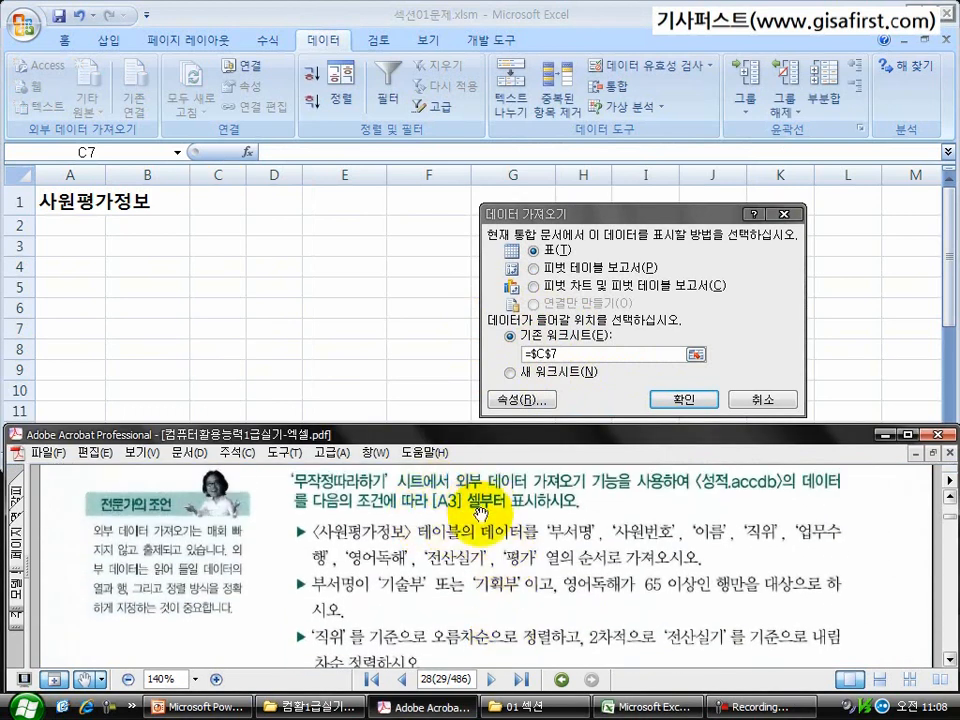
left_click(62, 245)
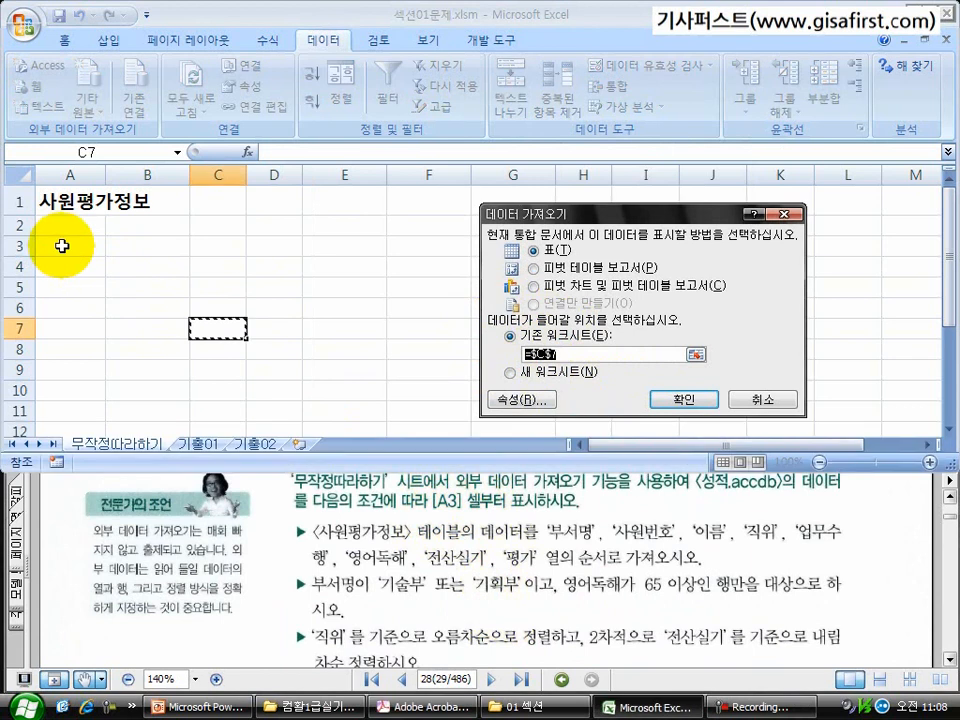
left_click(695, 354)
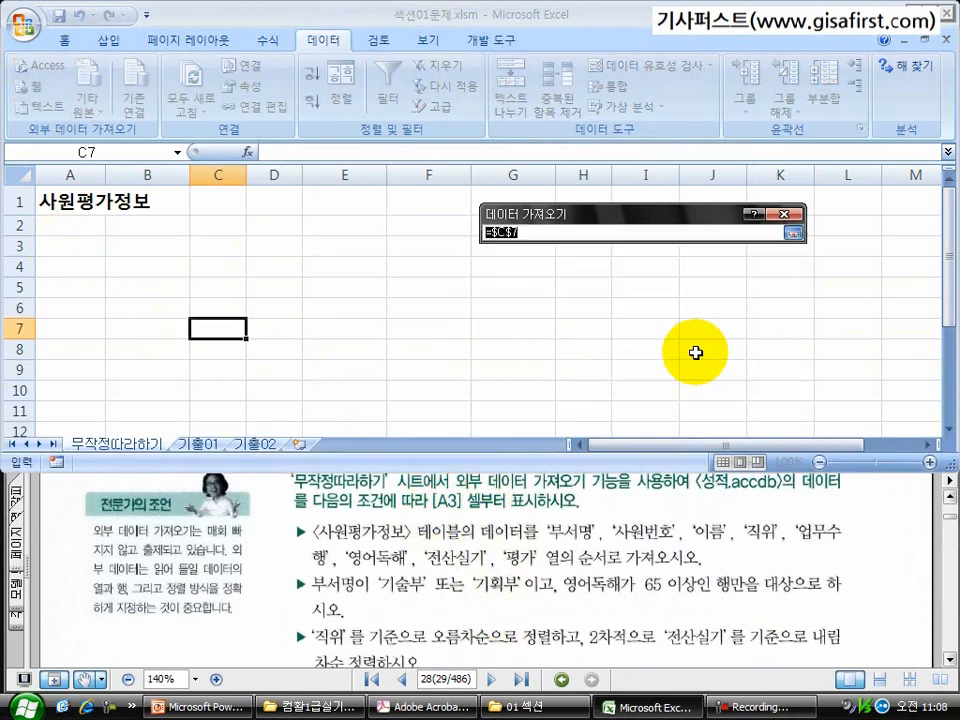
left_click(71, 248)
left_click(793, 232)
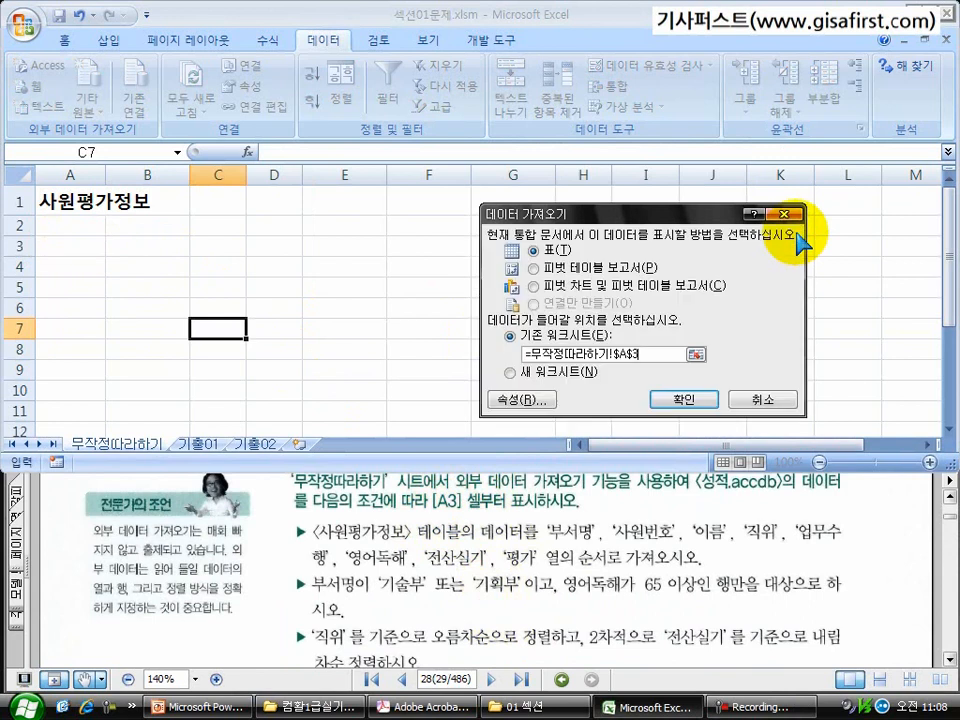
left_click(690, 399)
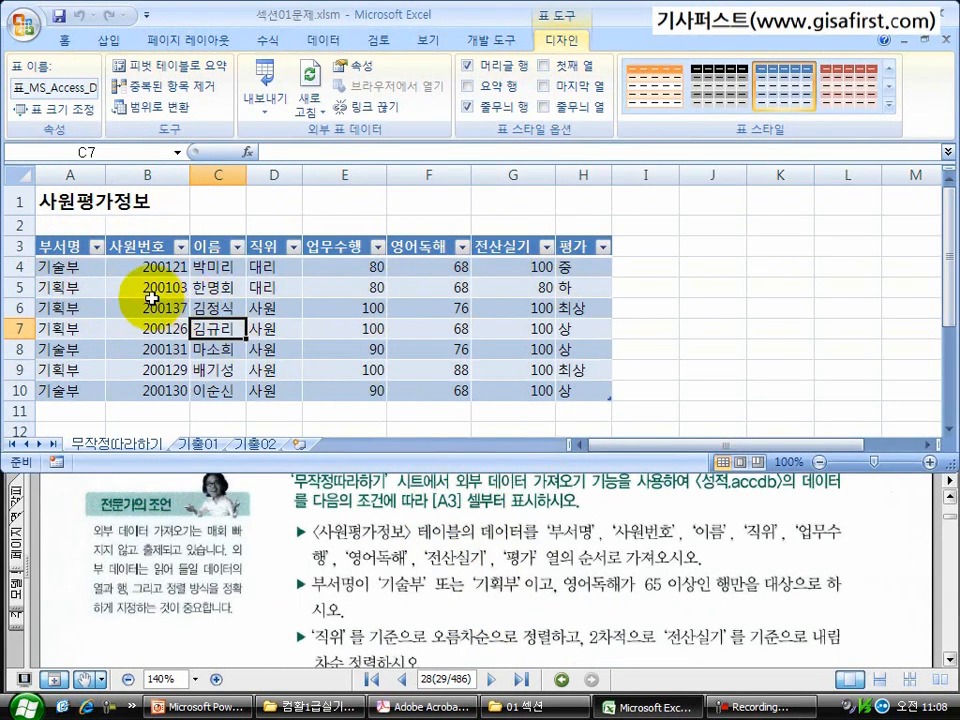
Step: Convert the imported table to a normal range and review the exercise conditions in the PDF
left_click(150, 298)
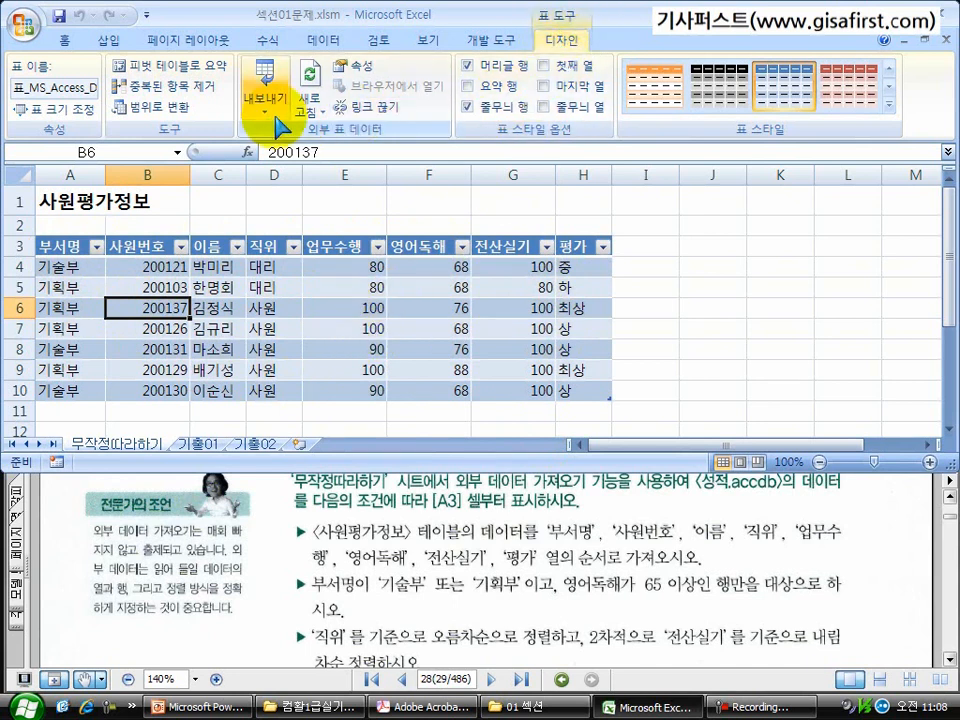
left_click(160, 110)
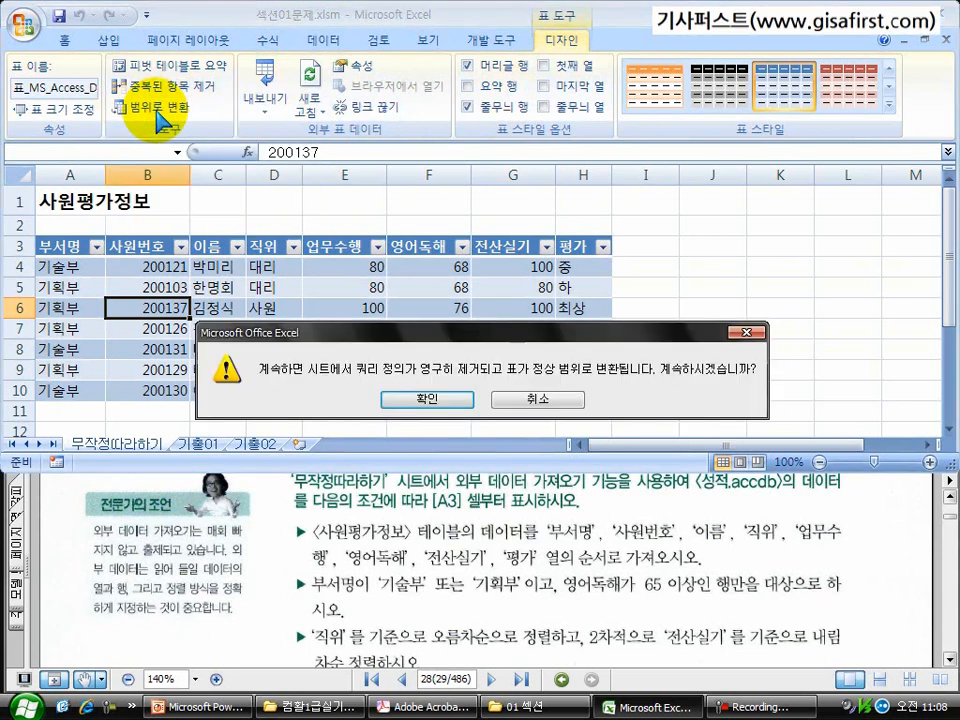
left_click(424, 400)
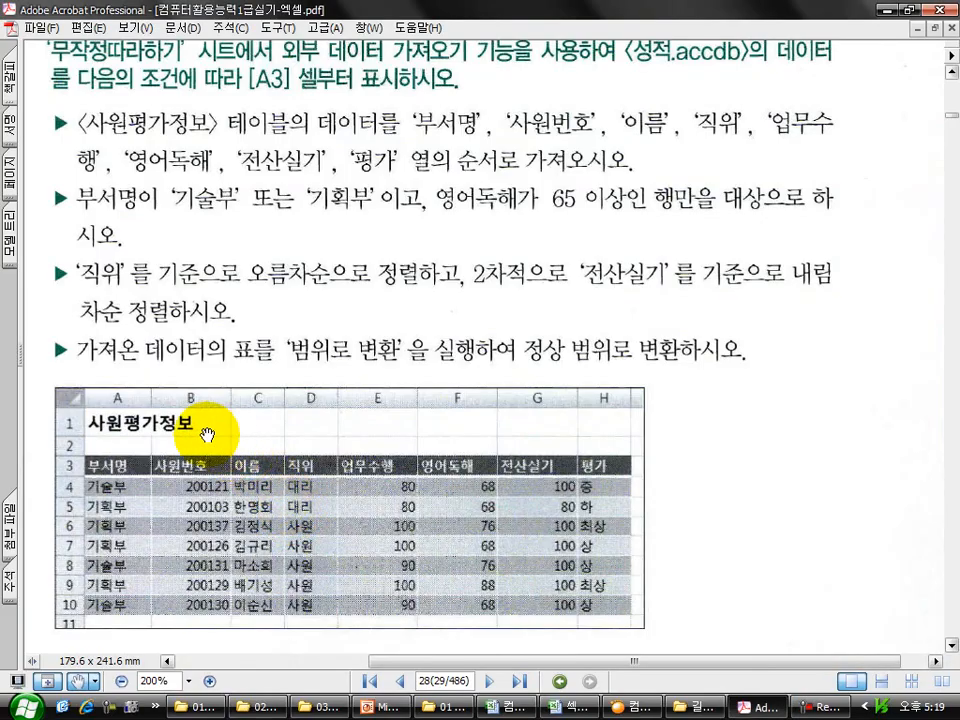
mouse_move(64, 318)
left_mouse_down()
mouse_move(159, 369)
mouse_move(752, 373)
left_mouse_up()
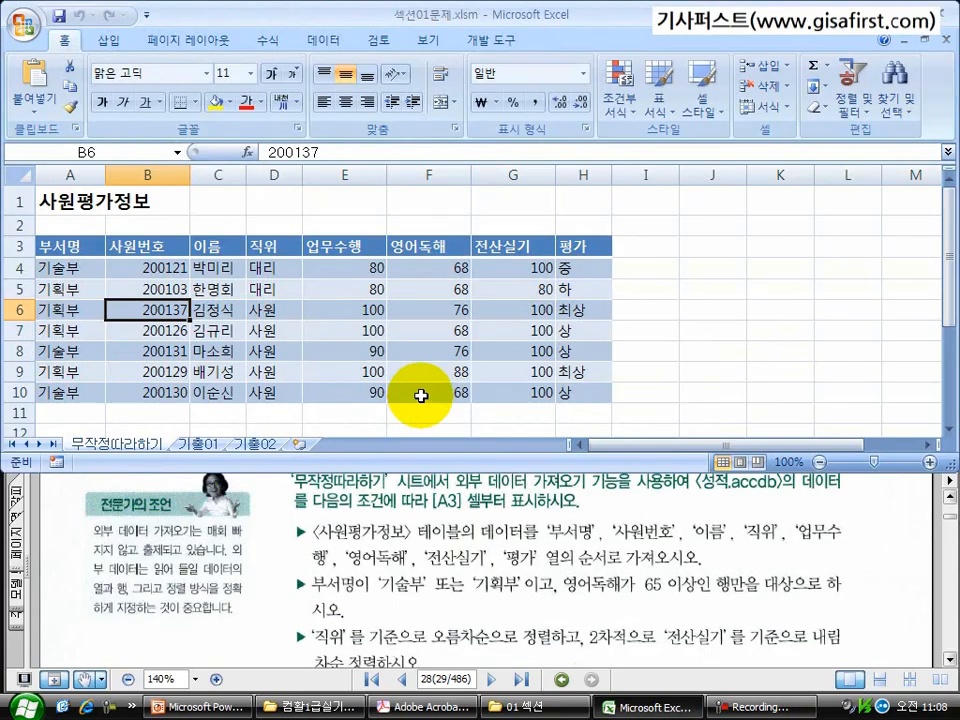
left_click_drag(489, 606, 490, 557)
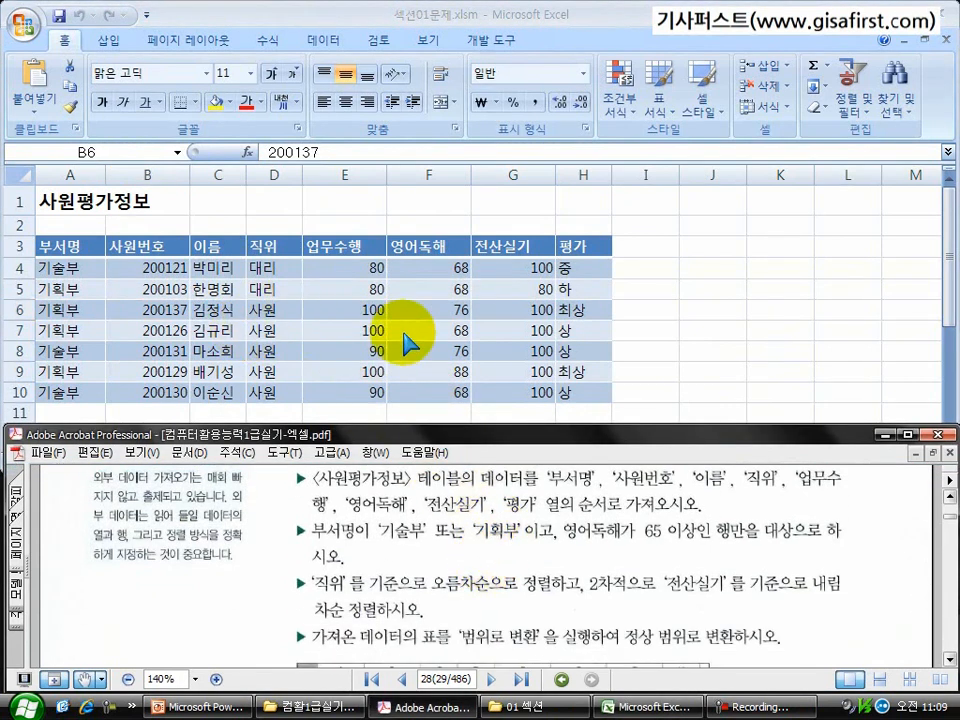